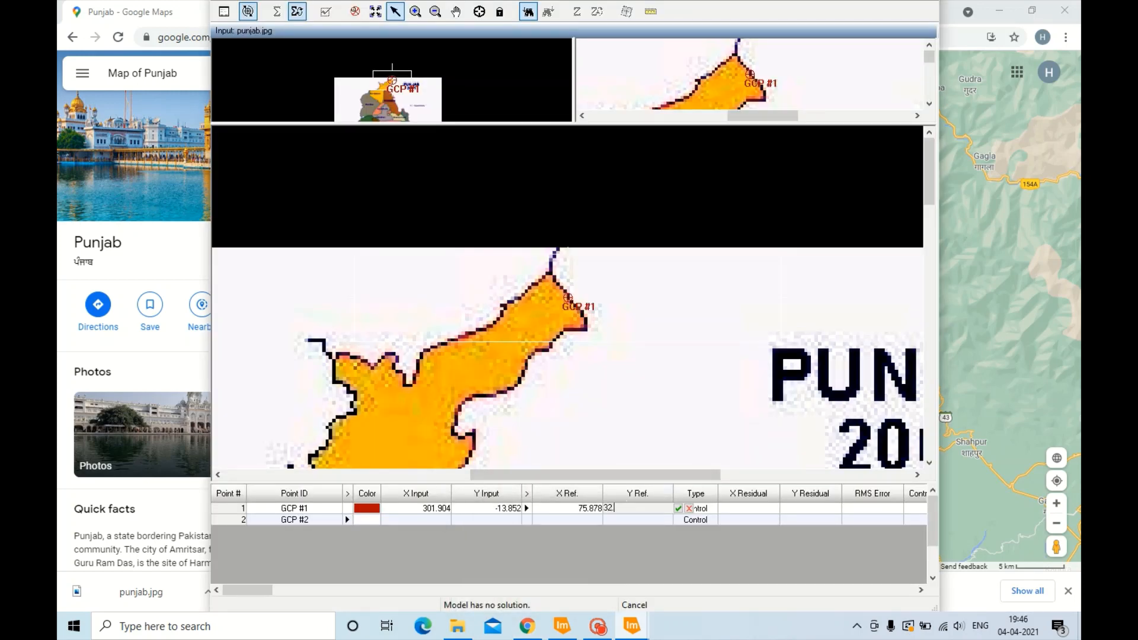
- Complete the Y reference coordinate of GCP #1 as 32.457
type("7")
key("Return")
- Switch to Google Maps and bring up the coordinates of the Punjab border point at the eastern edge of the Dasuya Forest Division
scroll(566, 373, "down", 4)
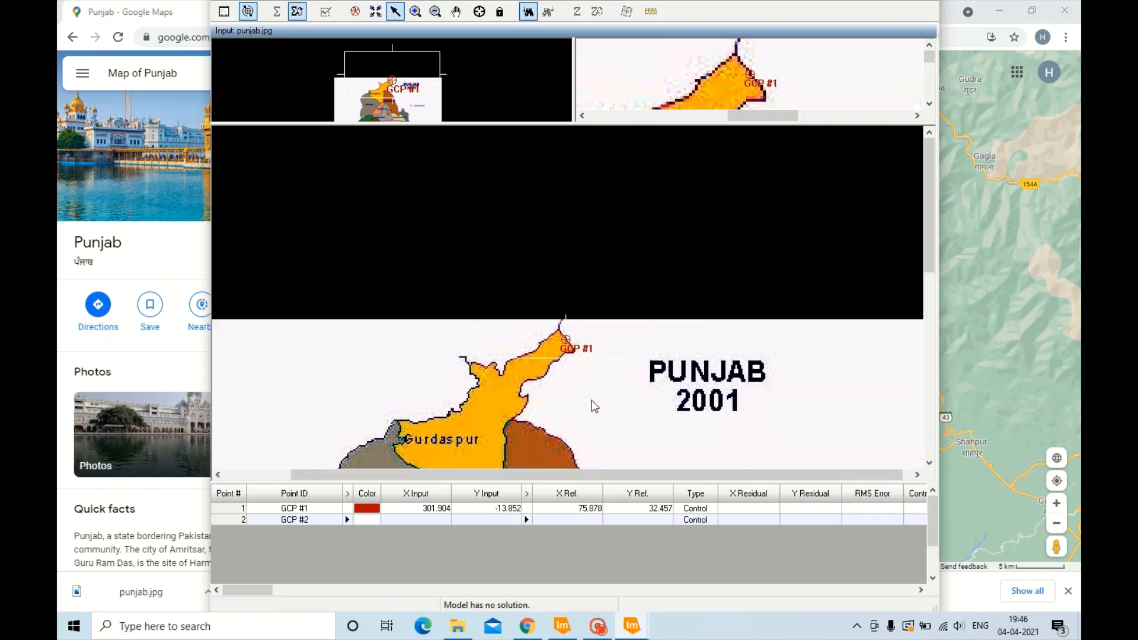
scroll(574, 361, "down", 2)
scroll(603, 428, "down", 2)
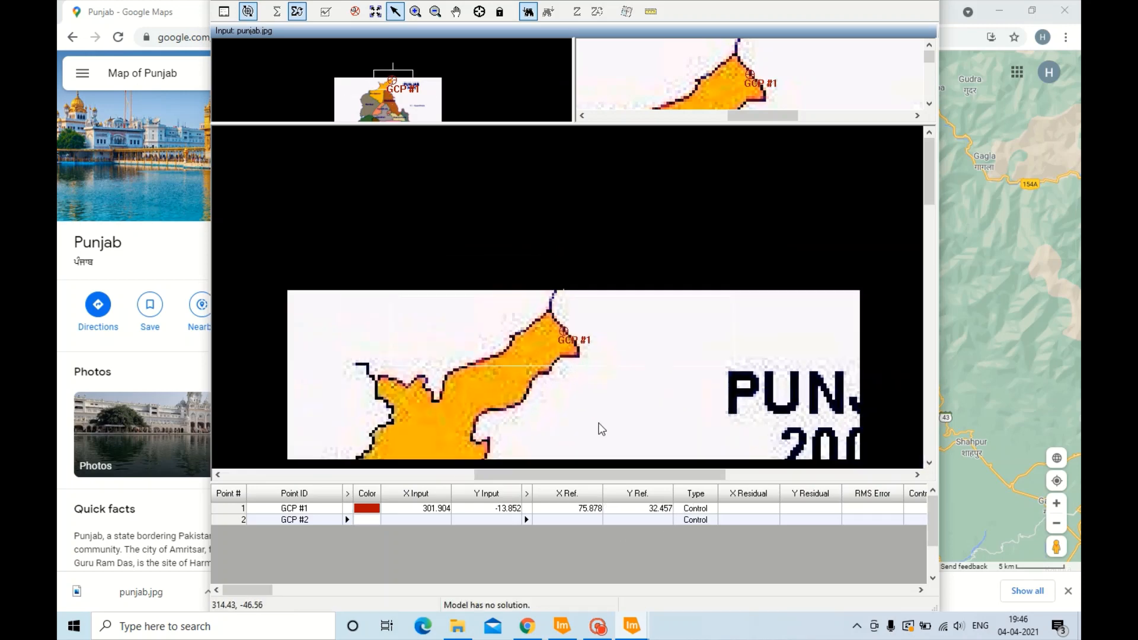
scroll(676, 356, "down", 3)
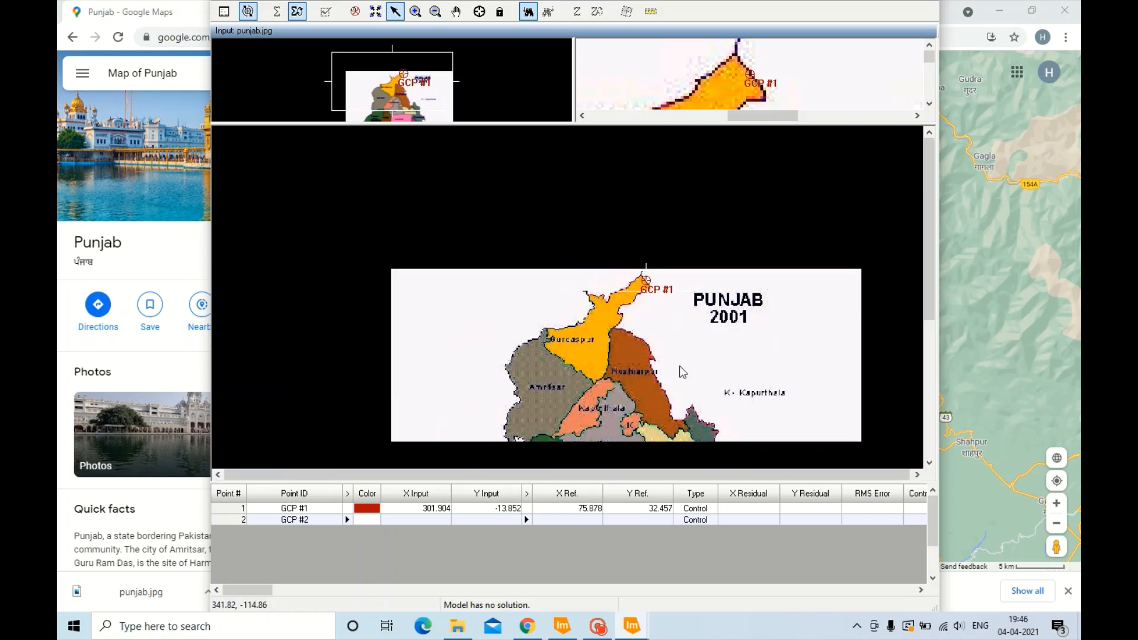
mouse_move(532, 633)
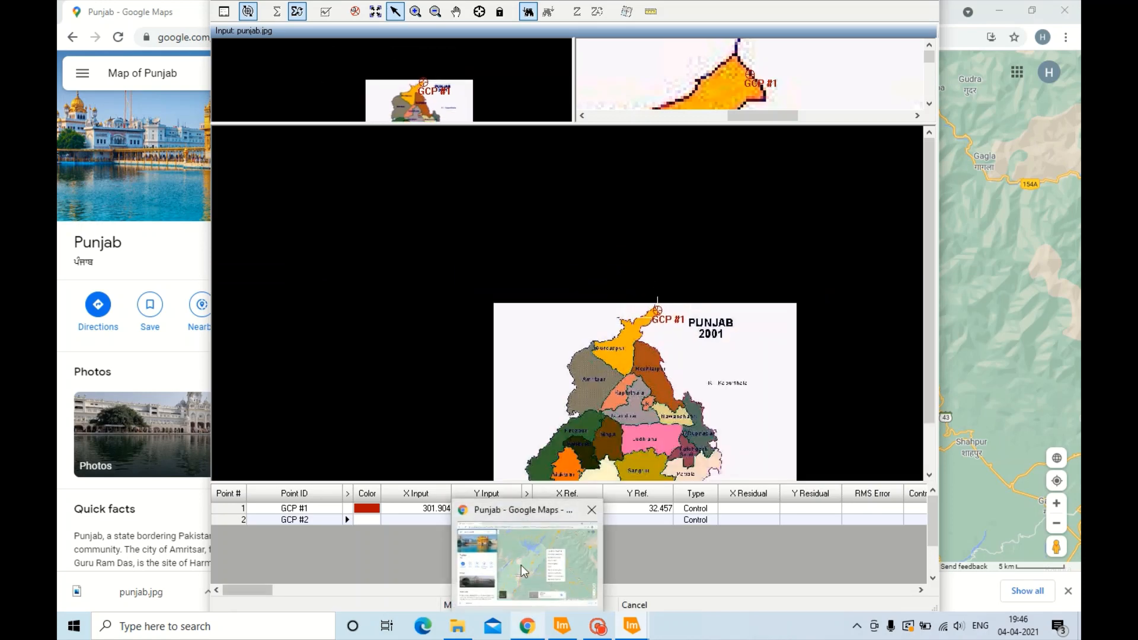
left_click(521, 565)
scroll(677, 414, "down", 3)
left_click_drag(684, 446, 659, 304)
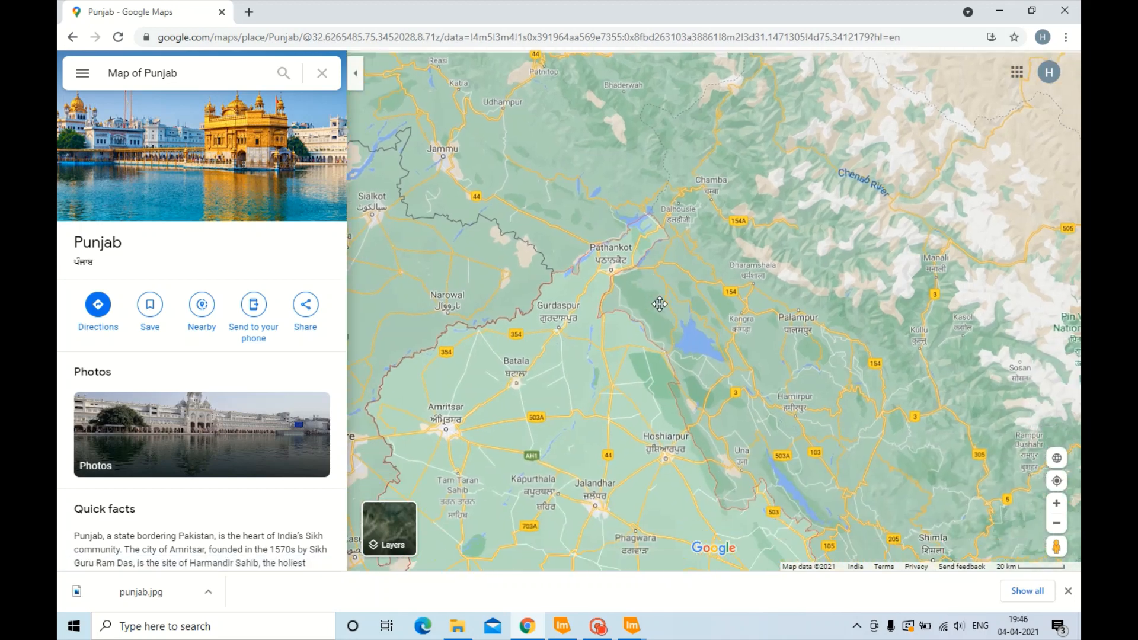
scroll(687, 396, "up", 7)
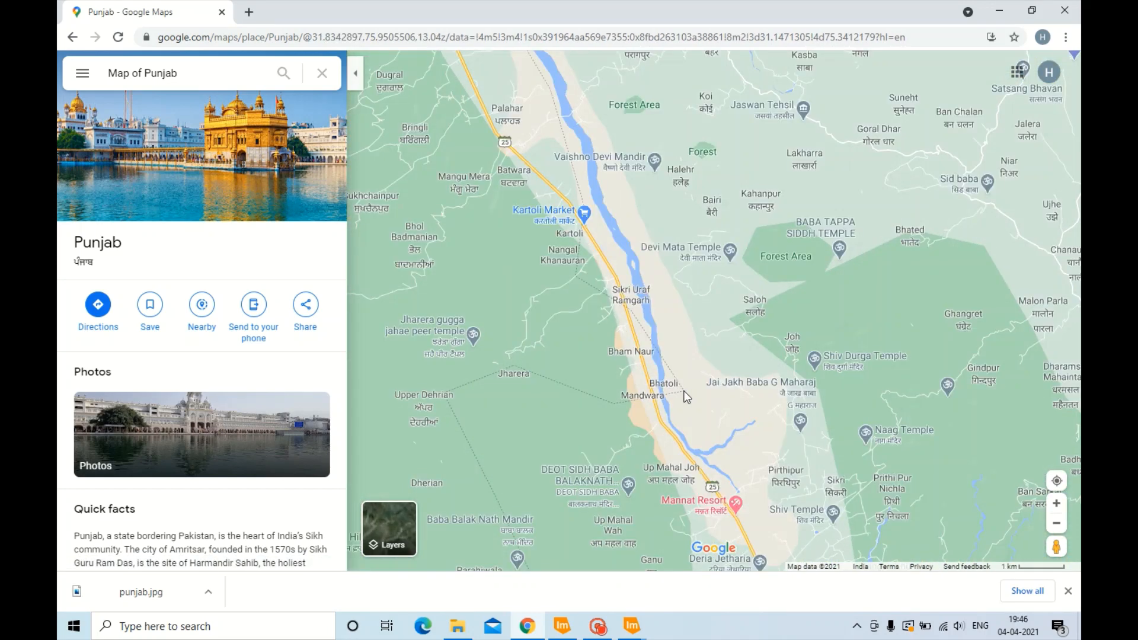
scroll(761, 397, "down", 4)
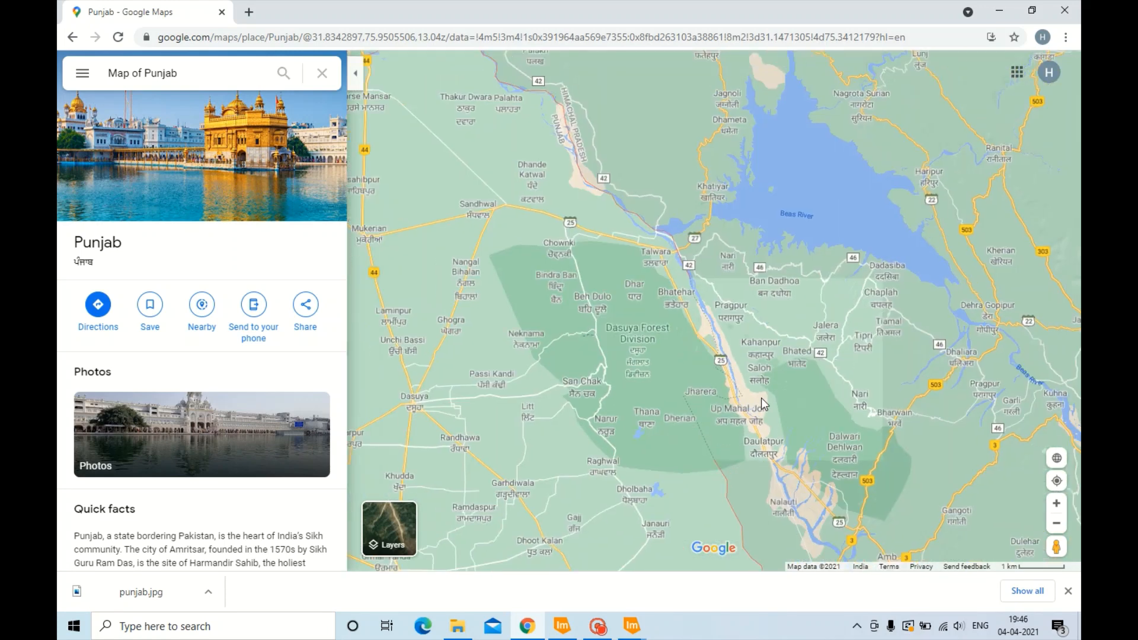
scroll(761, 397, "down", 6)
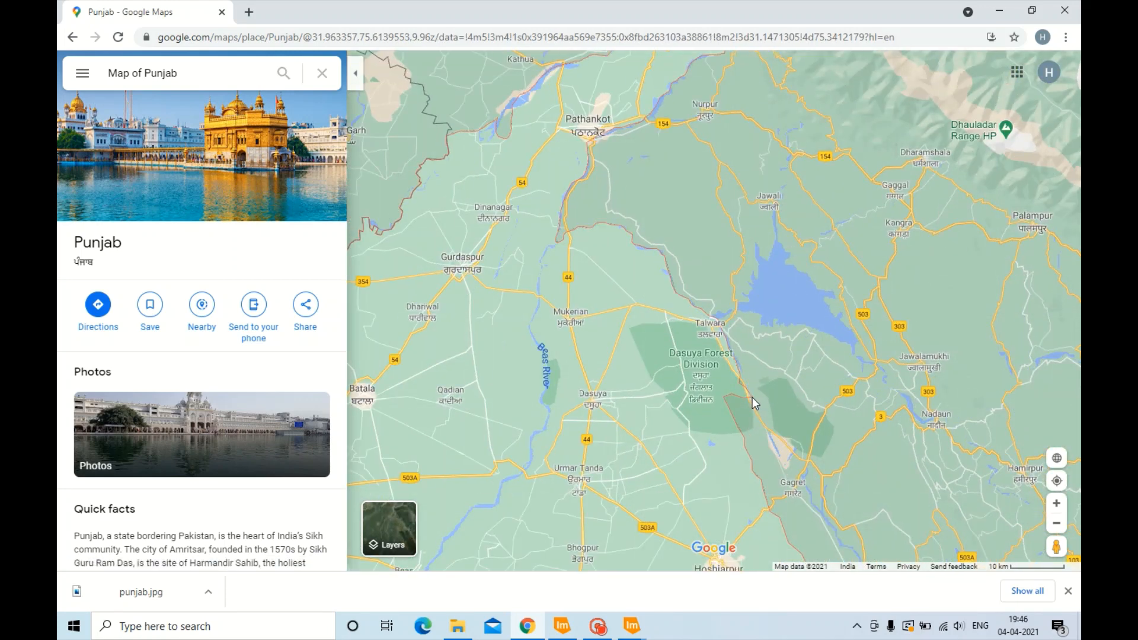
left_click(753, 397)
right_click(752, 398)
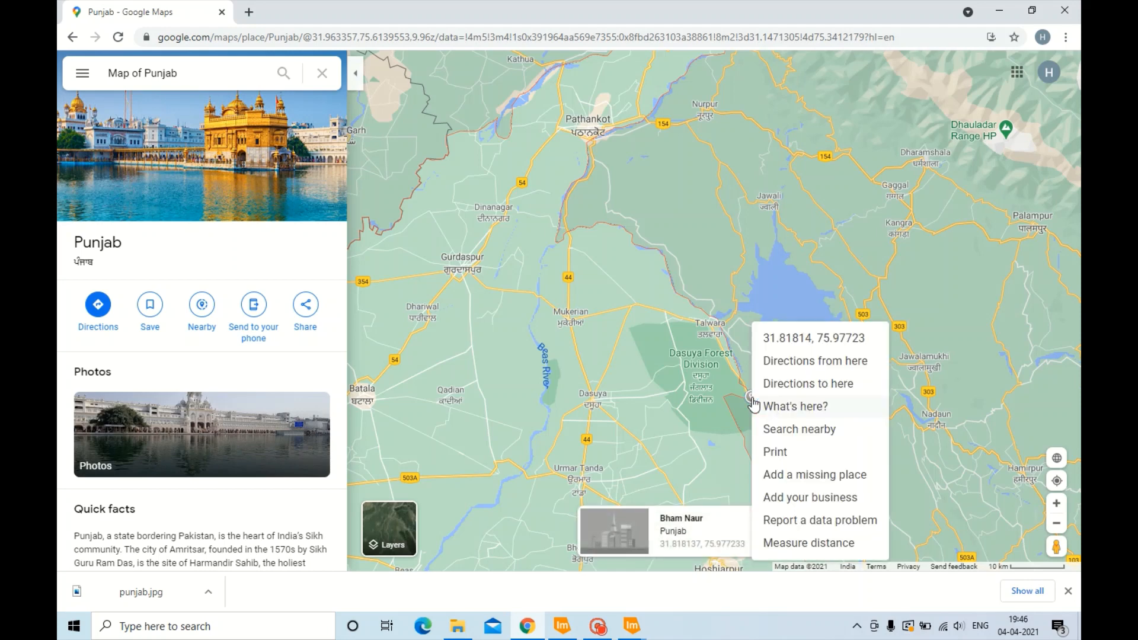
- Return to the punjab.jpg window, place GCP #2 on Hoshiarpur's pointed eastern tip, and colour it Map Grid Red-Brown
left_click(632, 626)
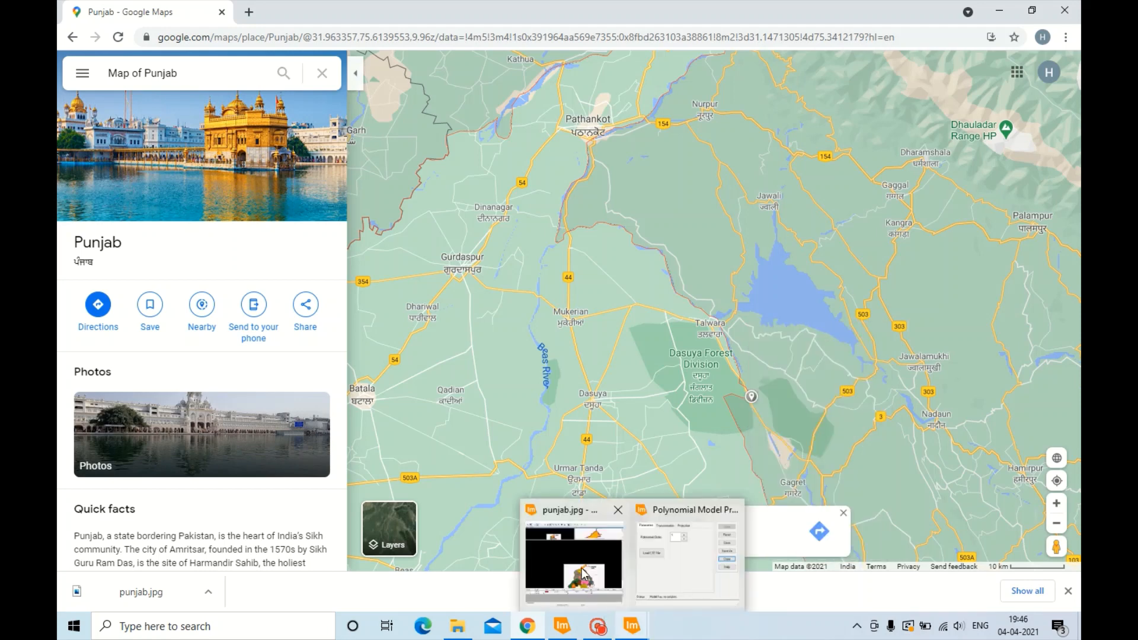
left_click(596, 542)
scroll(675, 385, "up", 5)
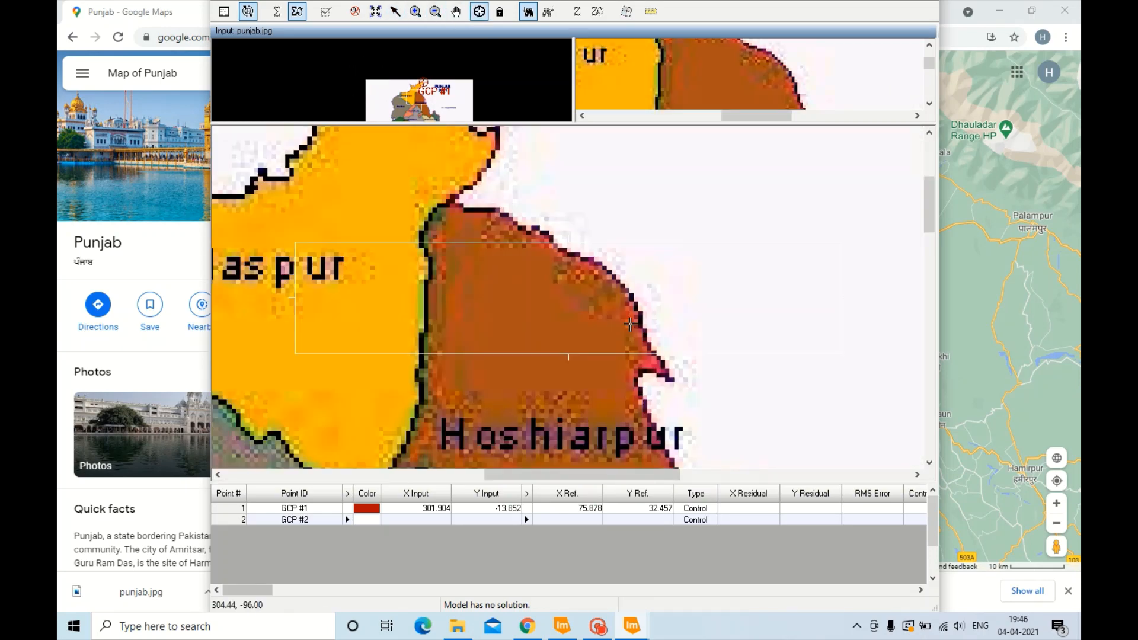
left_click(669, 379)
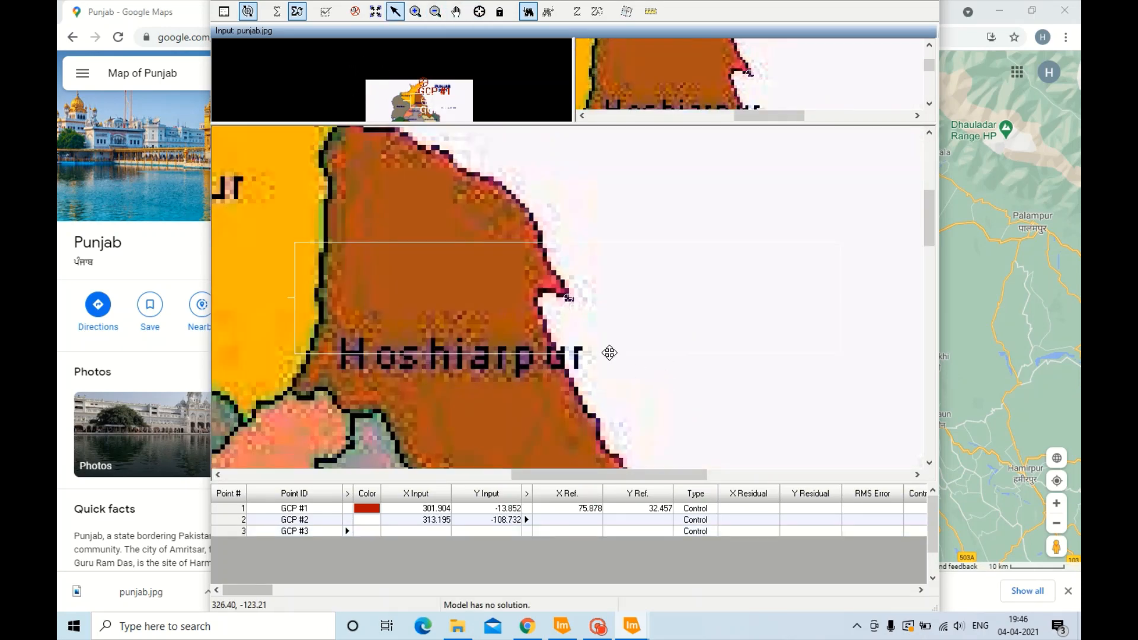
left_click(374, 520)
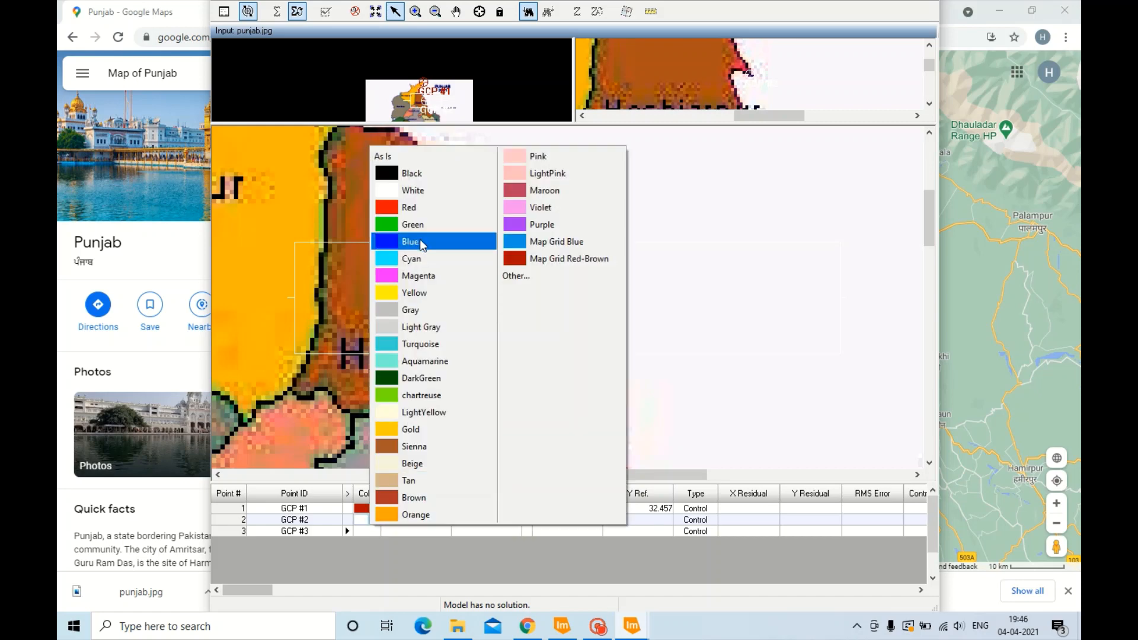
left_click(521, 259)
- Check the border point's longitude in Google Maps and set the X reference of GCP #2 to 75.97
left_click(578, 520)
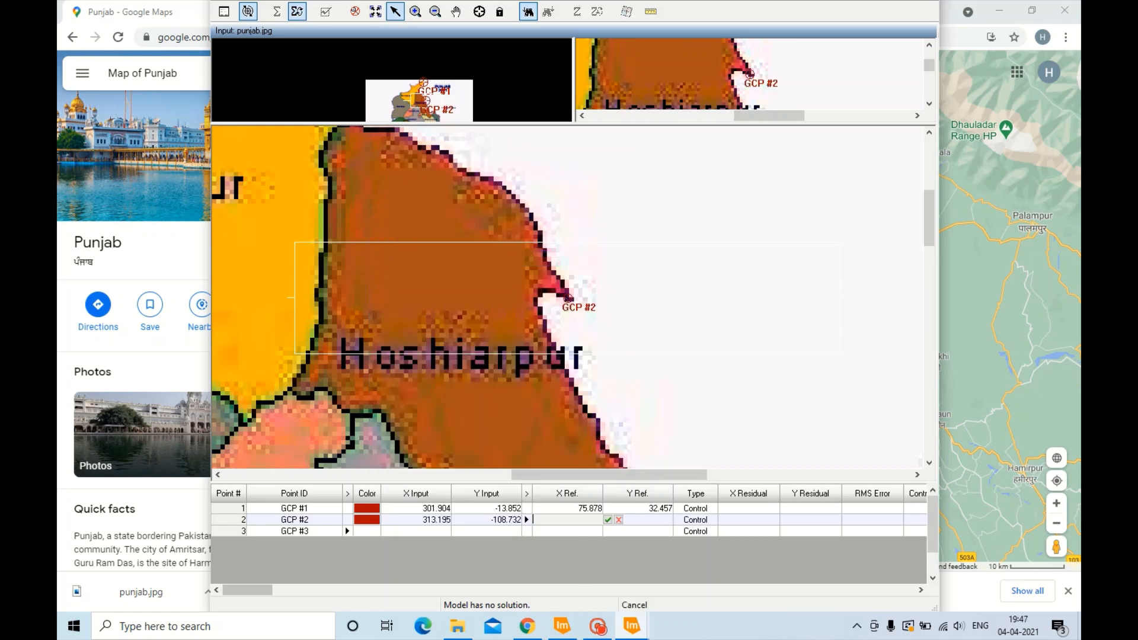
mouse_move(516, 557)
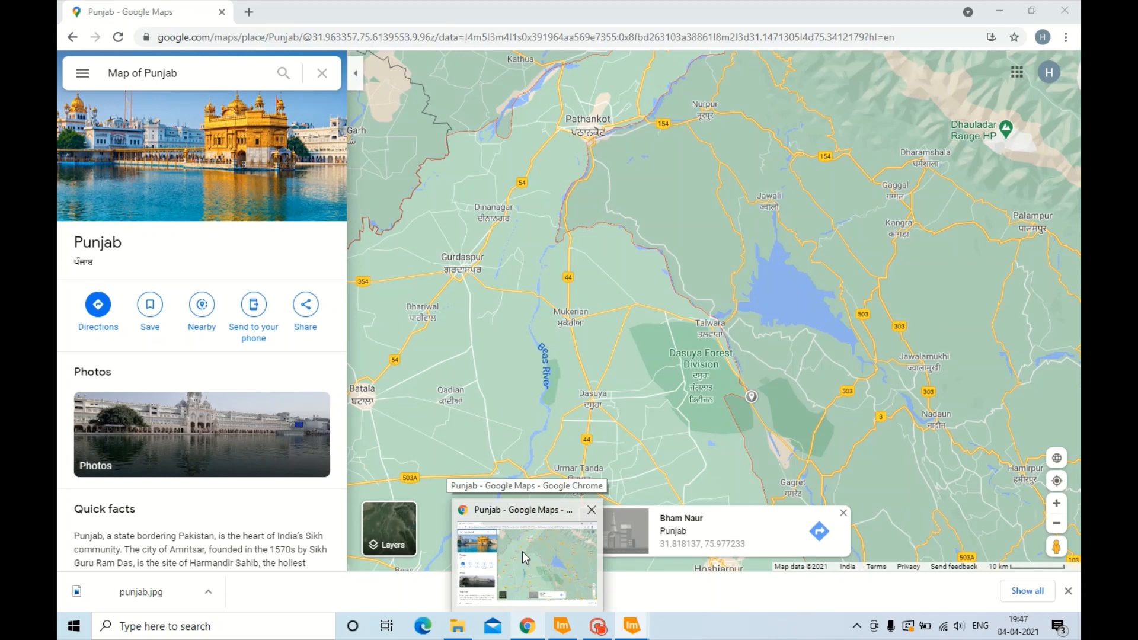
left_click(522, 551)
right_click(752, 398)
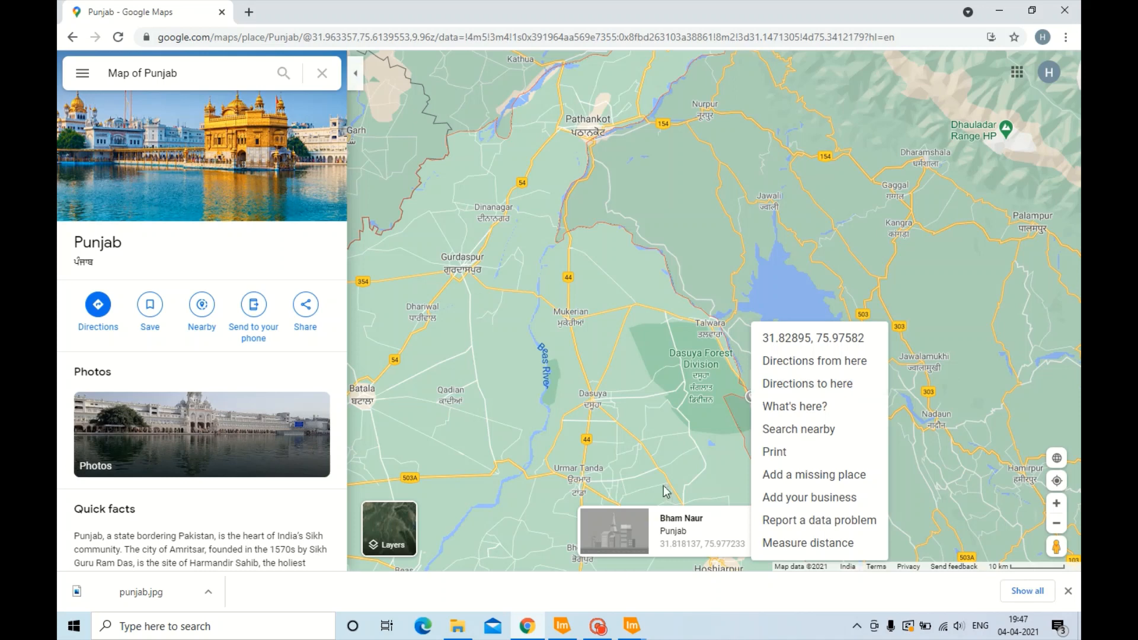
mouse_move(632, 627)
left_click(601, 575)
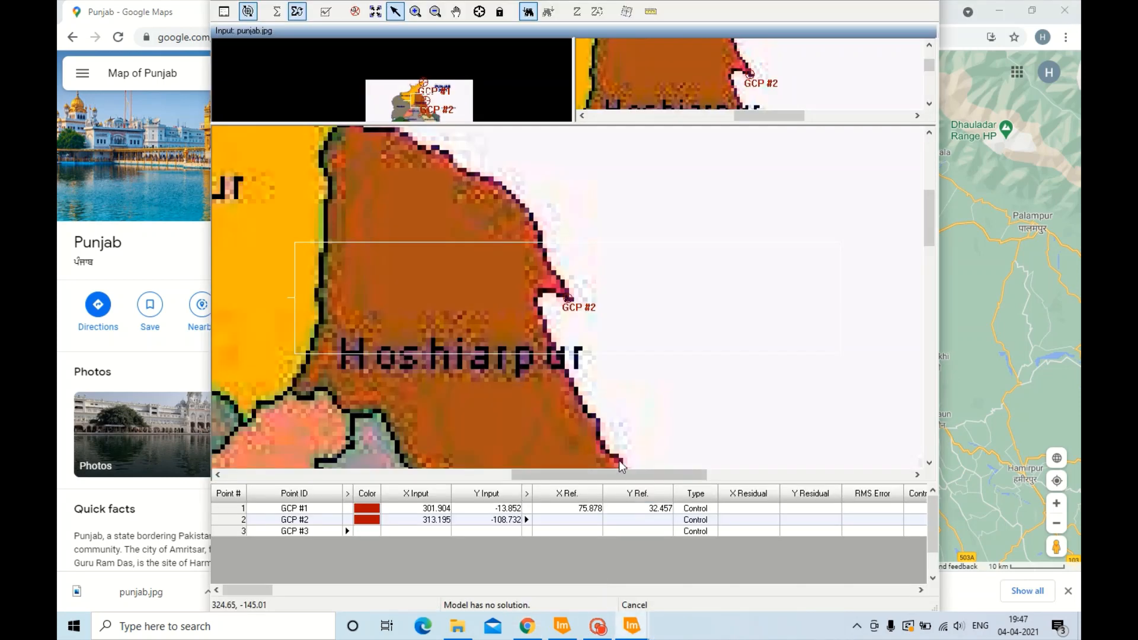
left_click(584, 523)
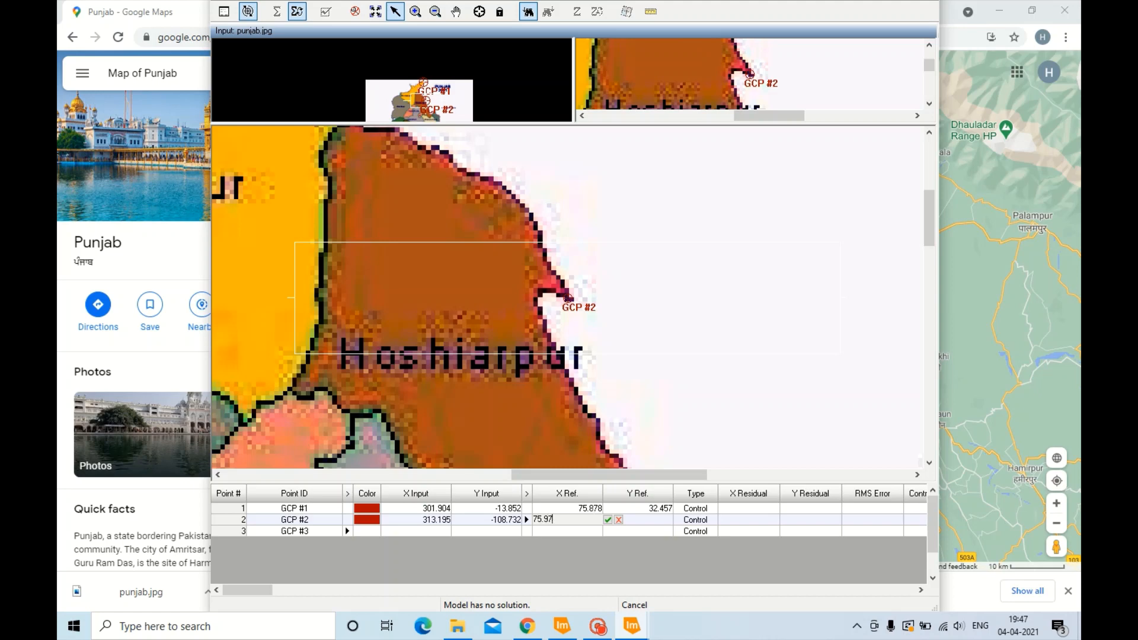
key("Tab")
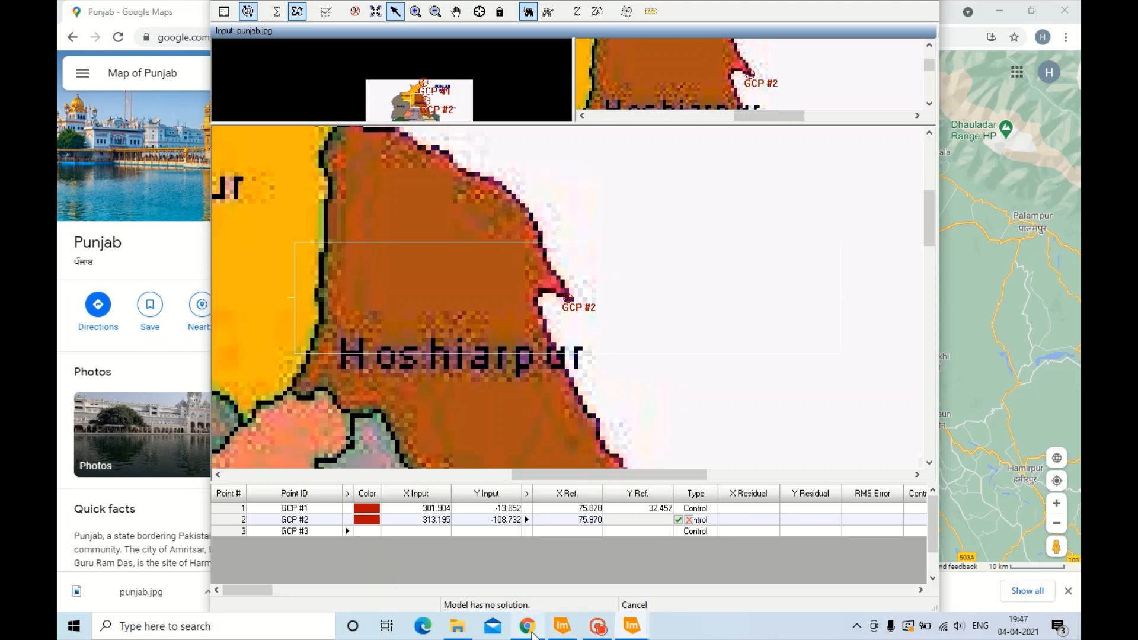
- Check the same point's latitude in Google Maps and set the Y reference of GCP #2 to 31.83
mouse_move(527, 626)
left_click(519, 568)
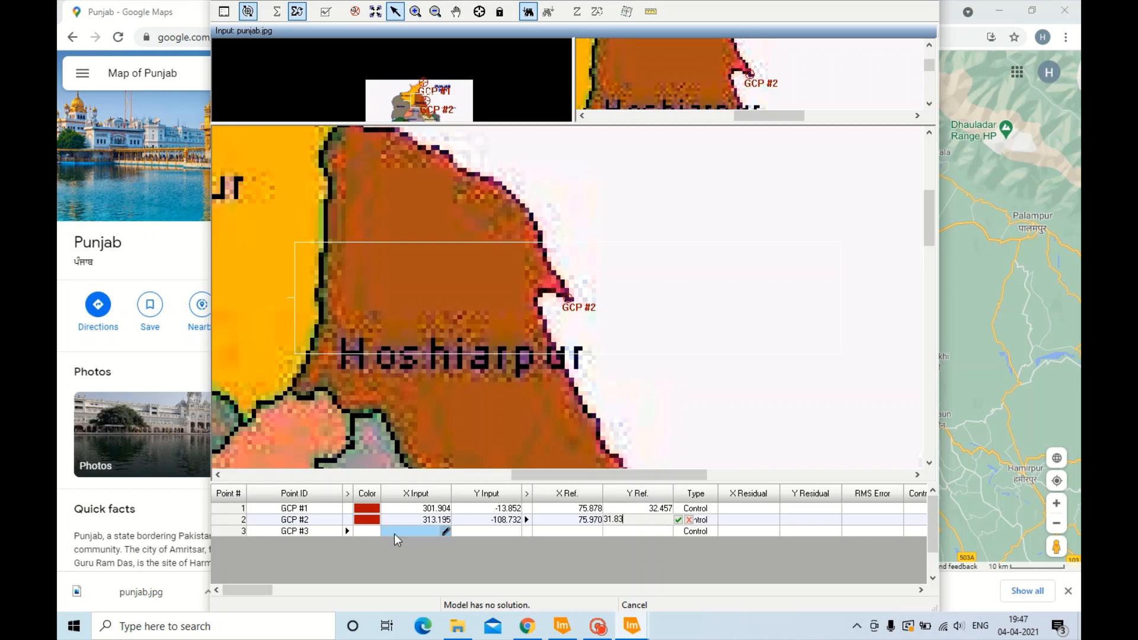
left_click(679, 327)
- Place GCP #3 on the northern tip of the Rupnagar district
scroll(679, 328, "down", 6)
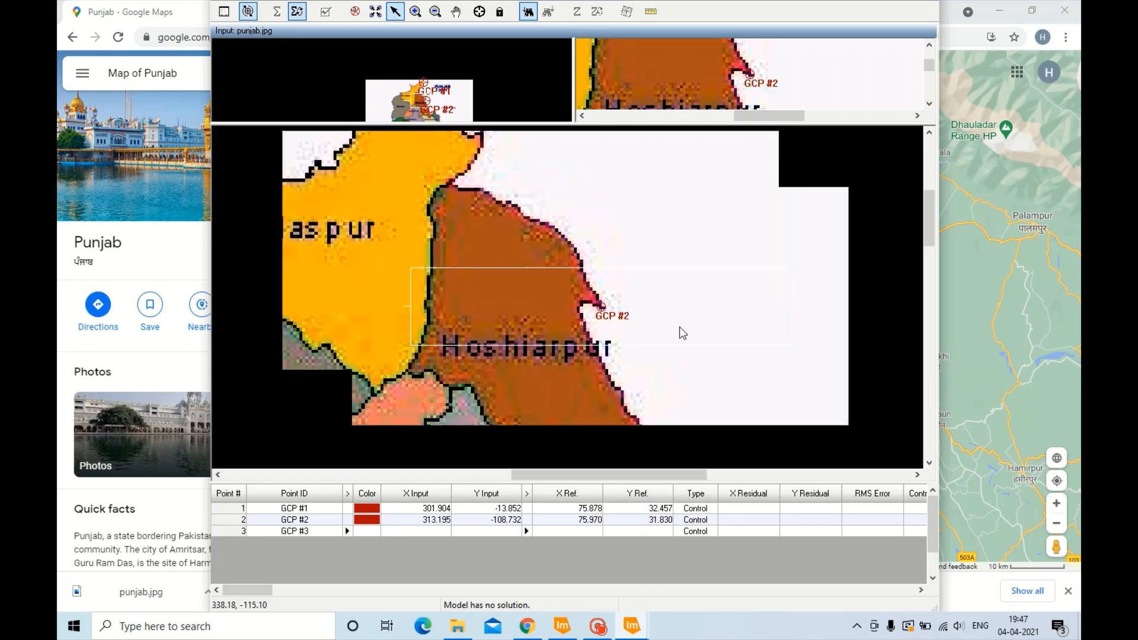
scroll(680, 326, "up", 8)
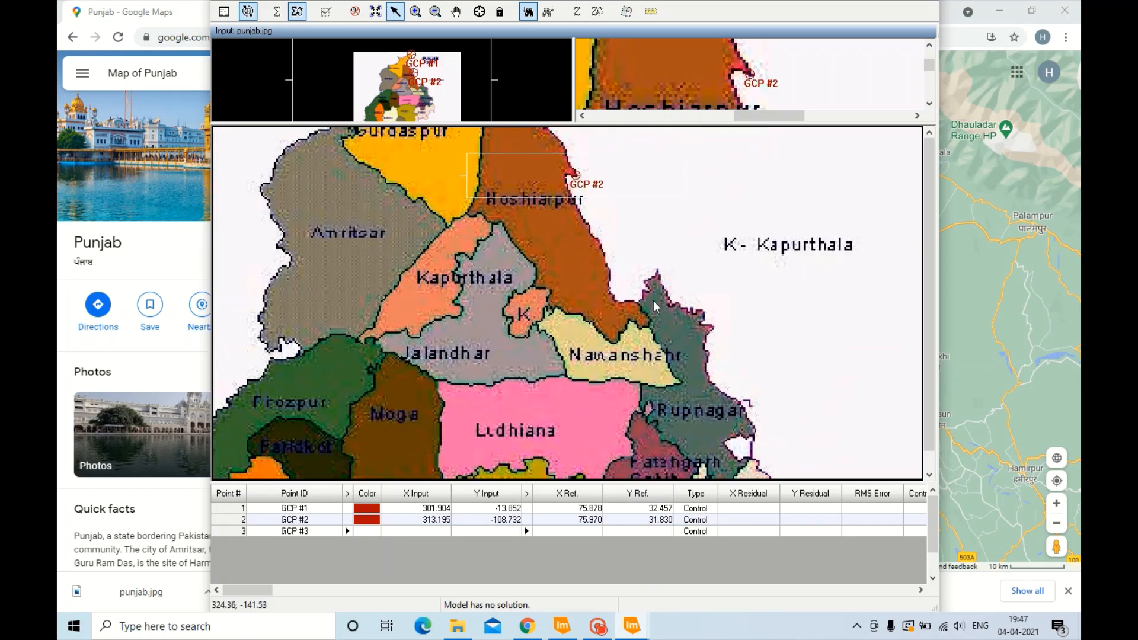
scroll(645, 303, "down", 4)
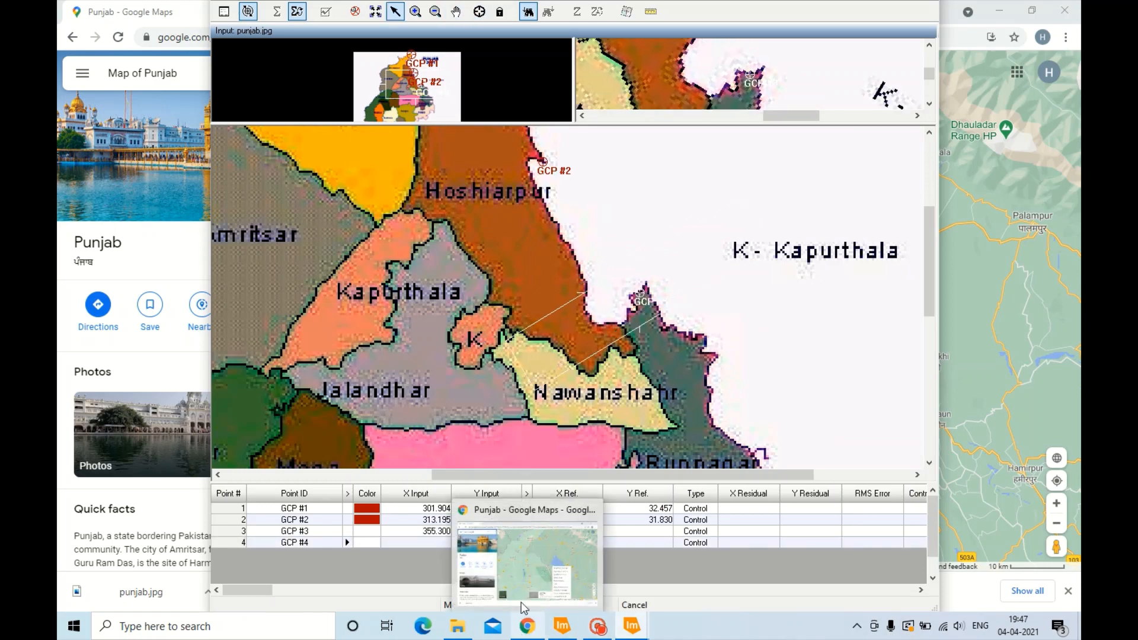
- Switch to Google Maps and bring up the coordinates of the Punjab border tip near Nangal
left_click(527, 625)
scroll(845, 549, "up", 5)
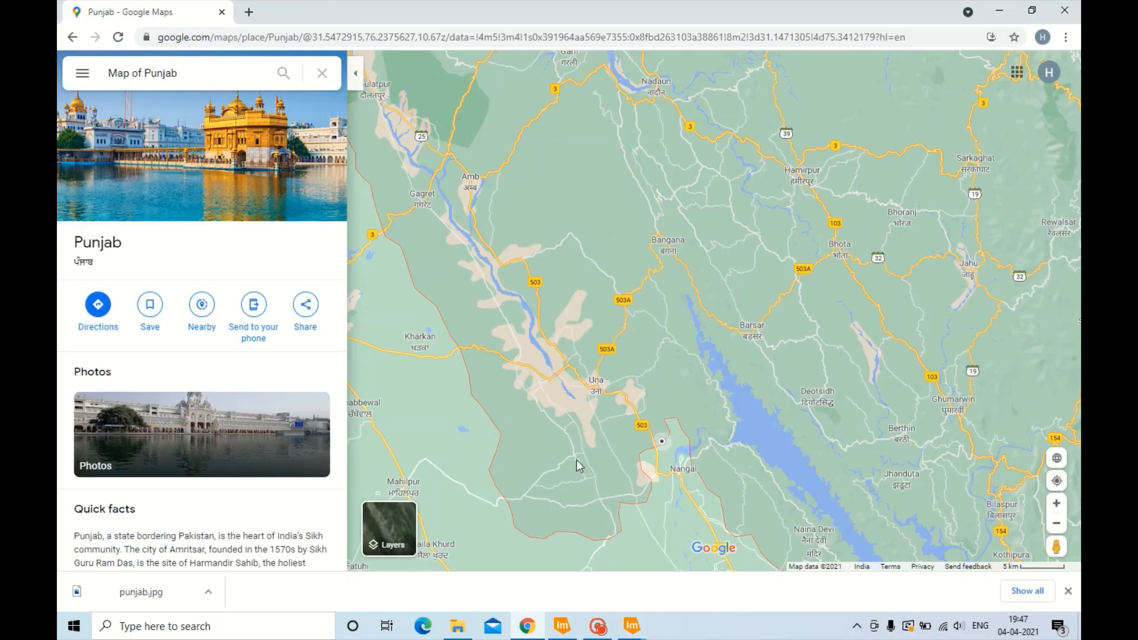
right_click(661, 442)
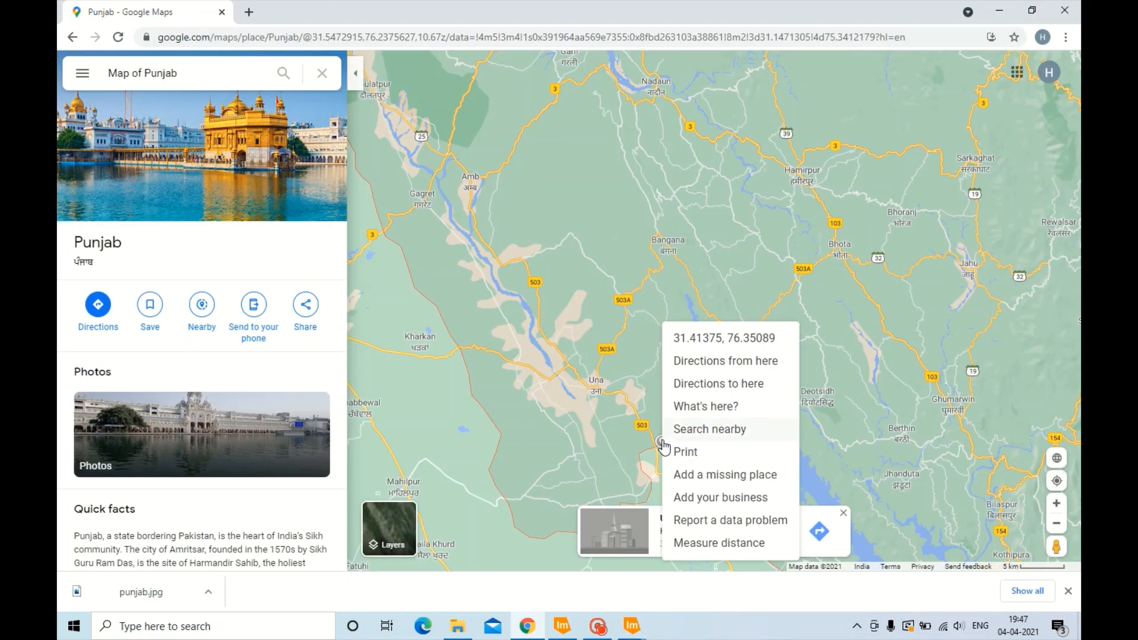
- In the punjab.jpg window, set GCP #3's references to X 76.35 and Y 31.41 and give it the same red-brown colour
mouse_move(632, 626)
left_click(572, 555)
scroll(672, 379, "down", 3)
scroll(599, 343, "up", 3)
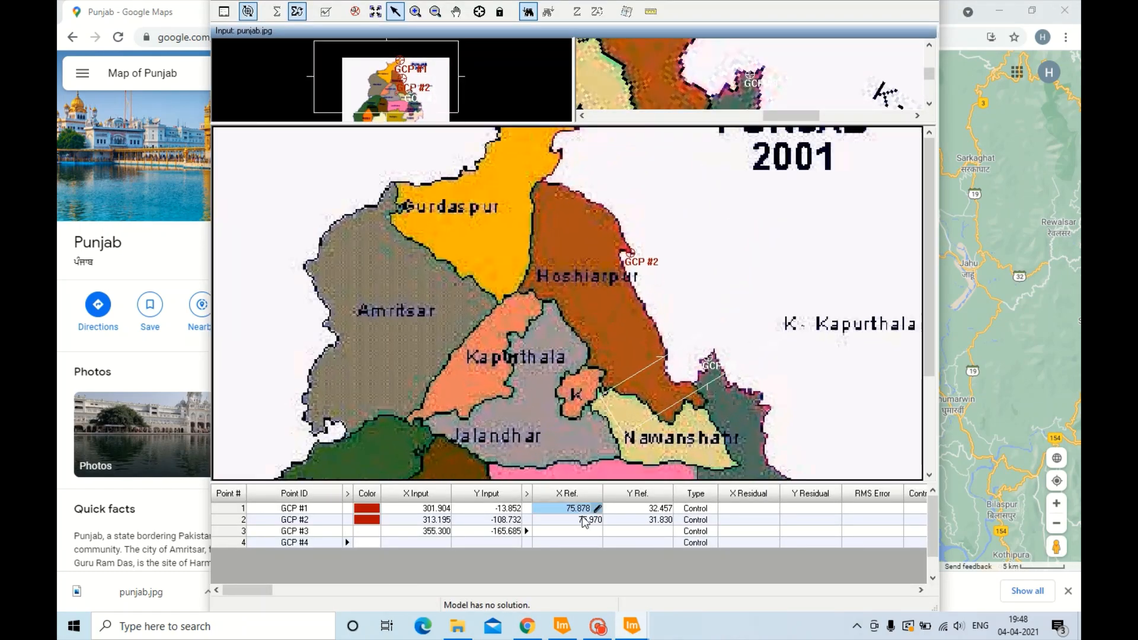
left_click(567, 531)
type("76.35")
key("Tab")
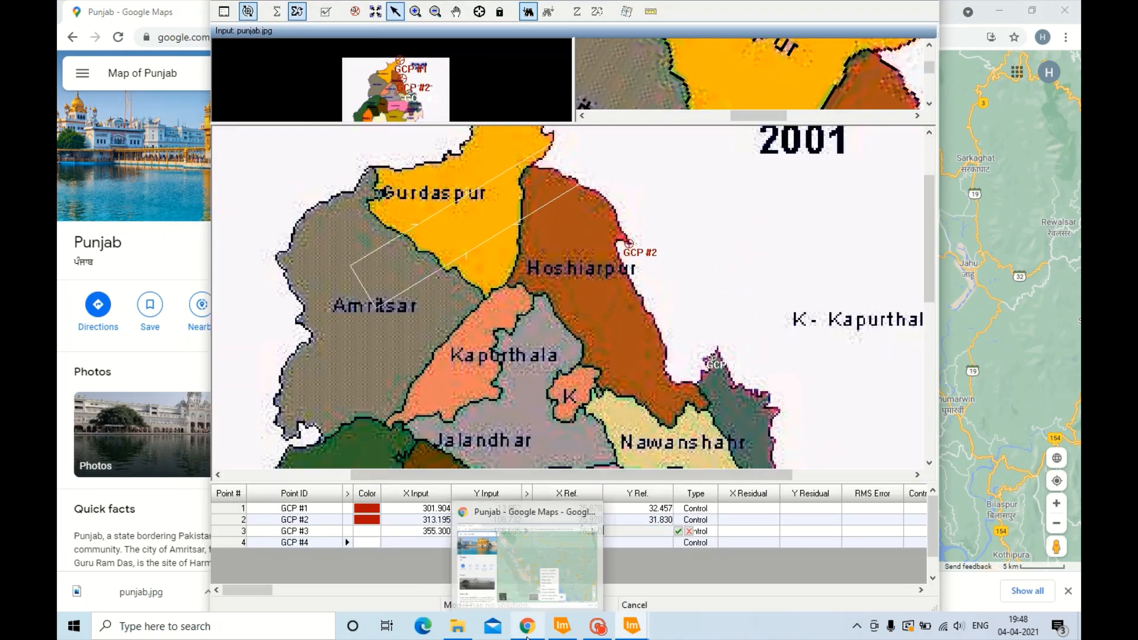
type("31.41")
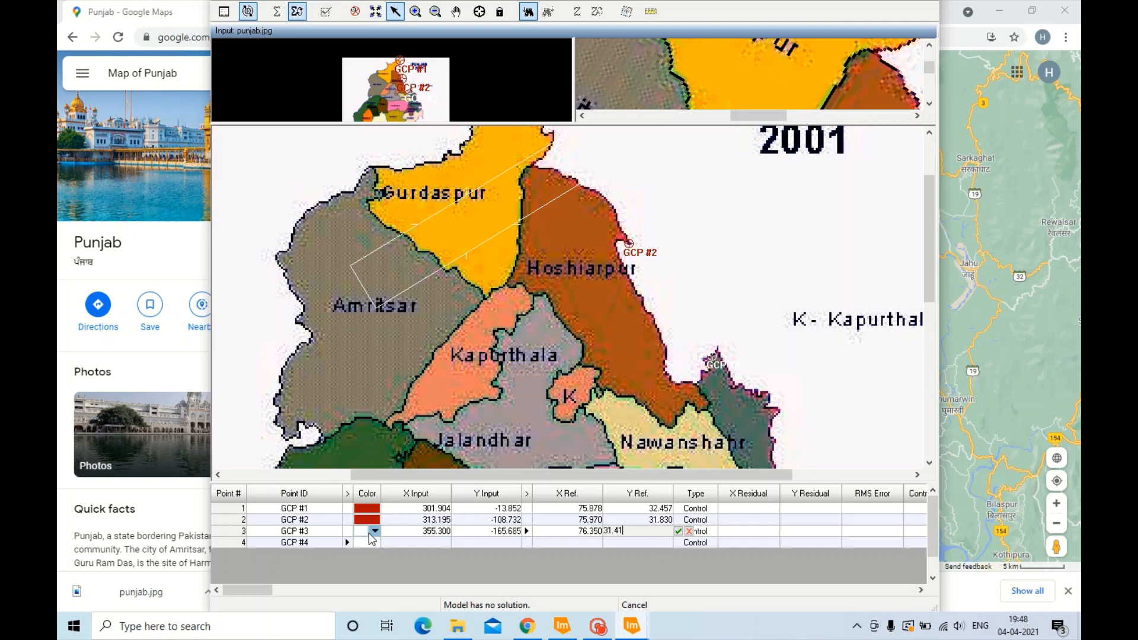
left_click(357, 542)
- Locate the eastern tip of Patiala on the image and bring up the matching border point's coordinates near Ambala Cantt in Google Maps
scroll(795, 412, "down", 3)
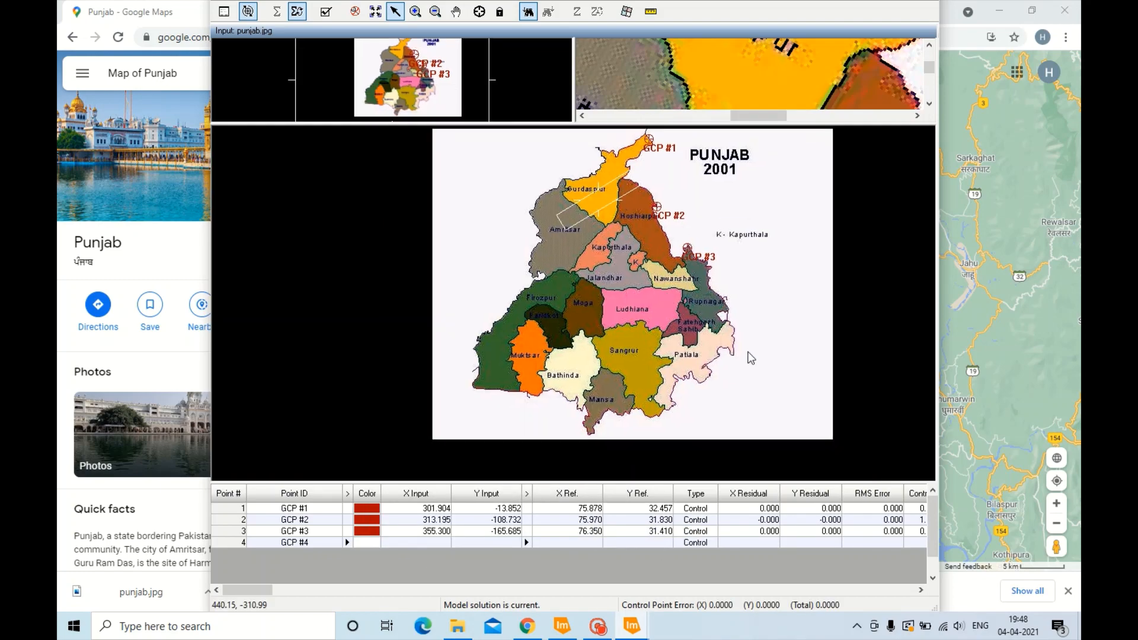
scroll(735, 363, "up", 3)
scroll(733, 363, "up", 1)
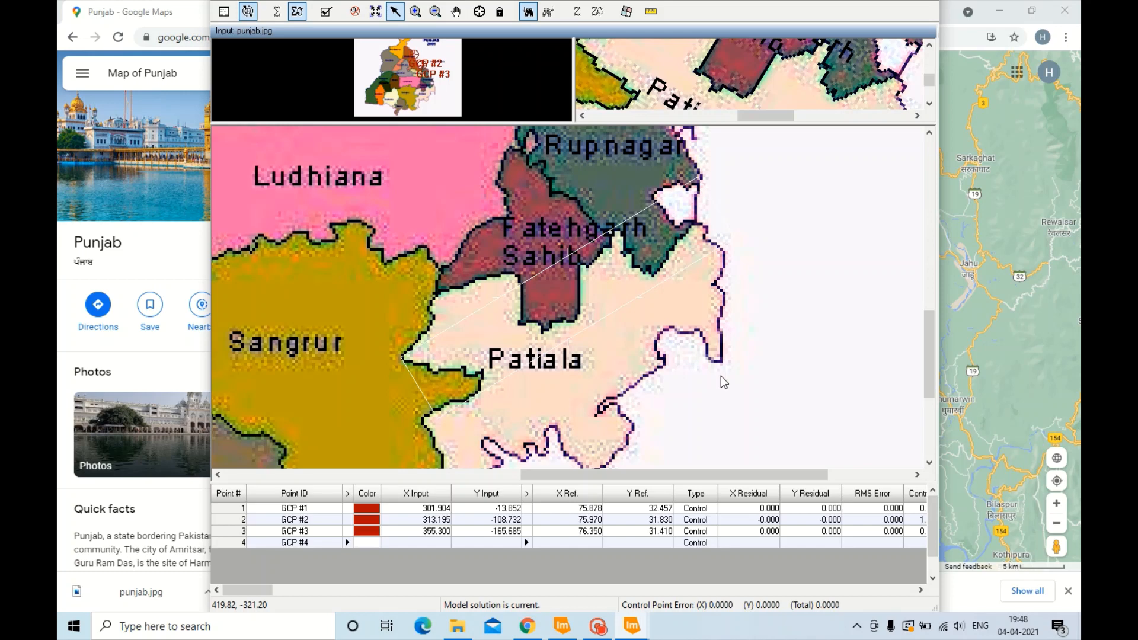
scroll(720, 359, "down", 3)
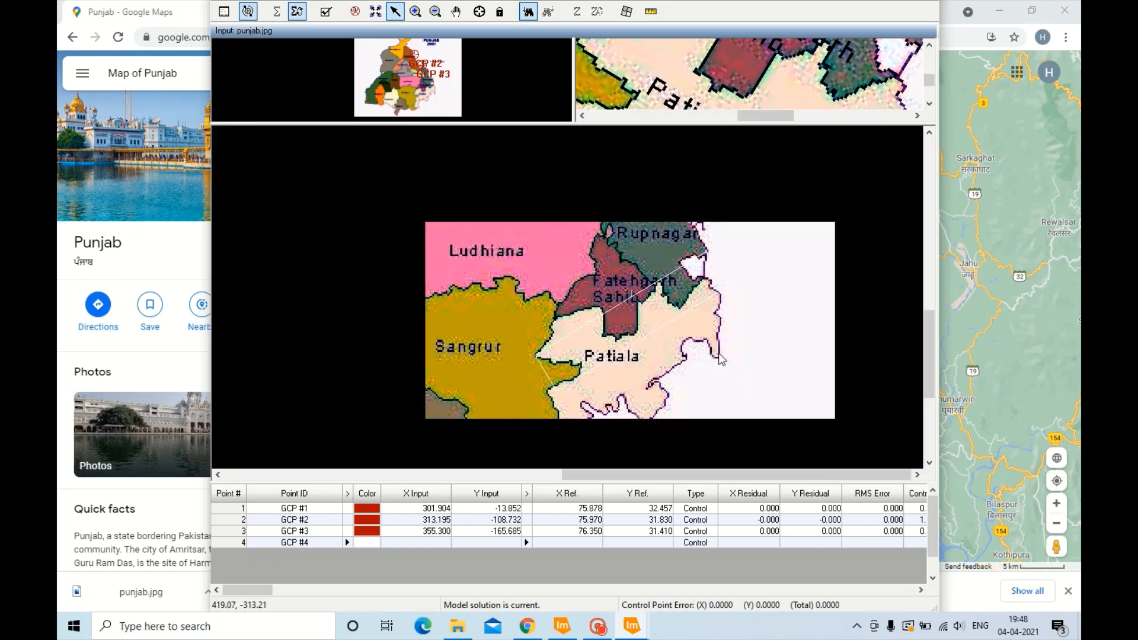
scroll(720, 359, "down", 1)
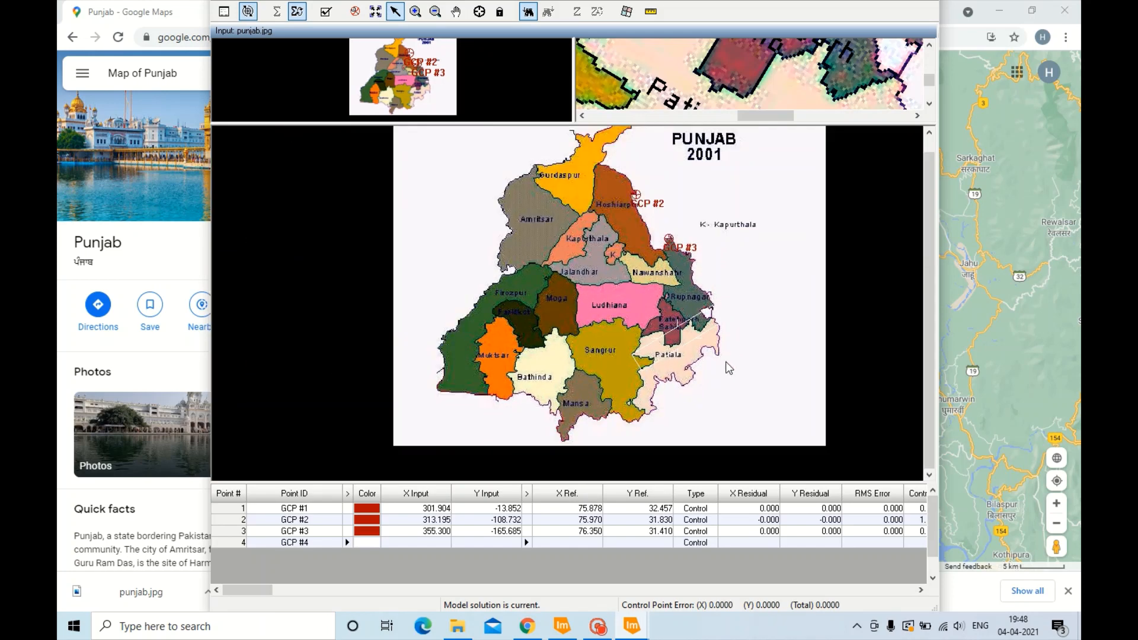
mouse_move(527, 626)
left_click(531, 560)
scroll(574, 324, "down", 5)
scroll(652, 364, "up", 3)
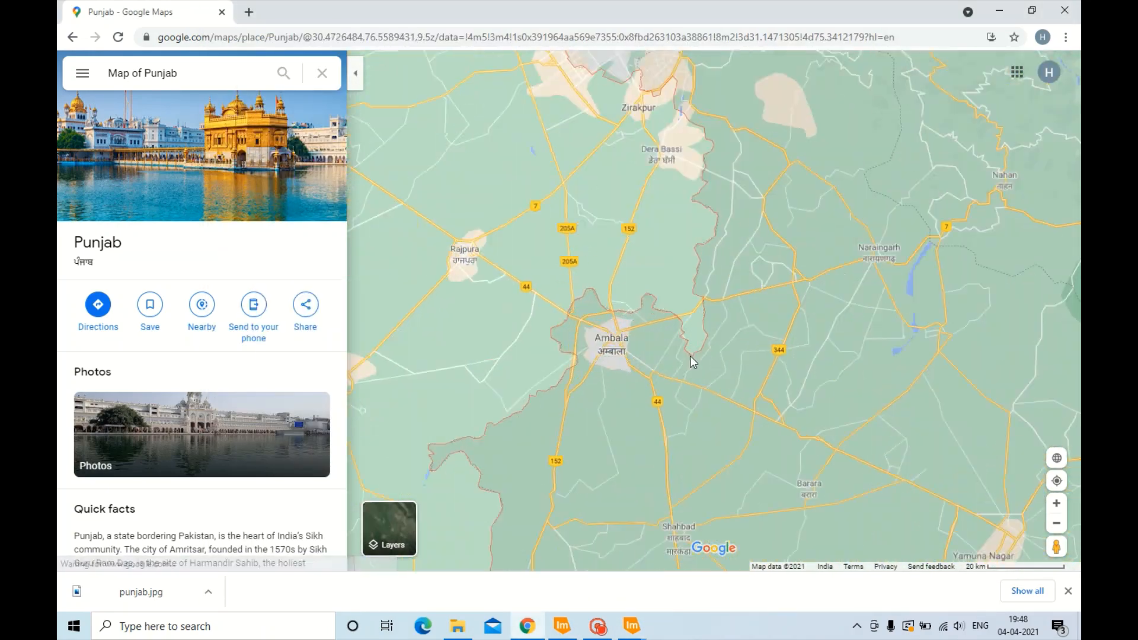
scroll(693, 351, "down", 4)
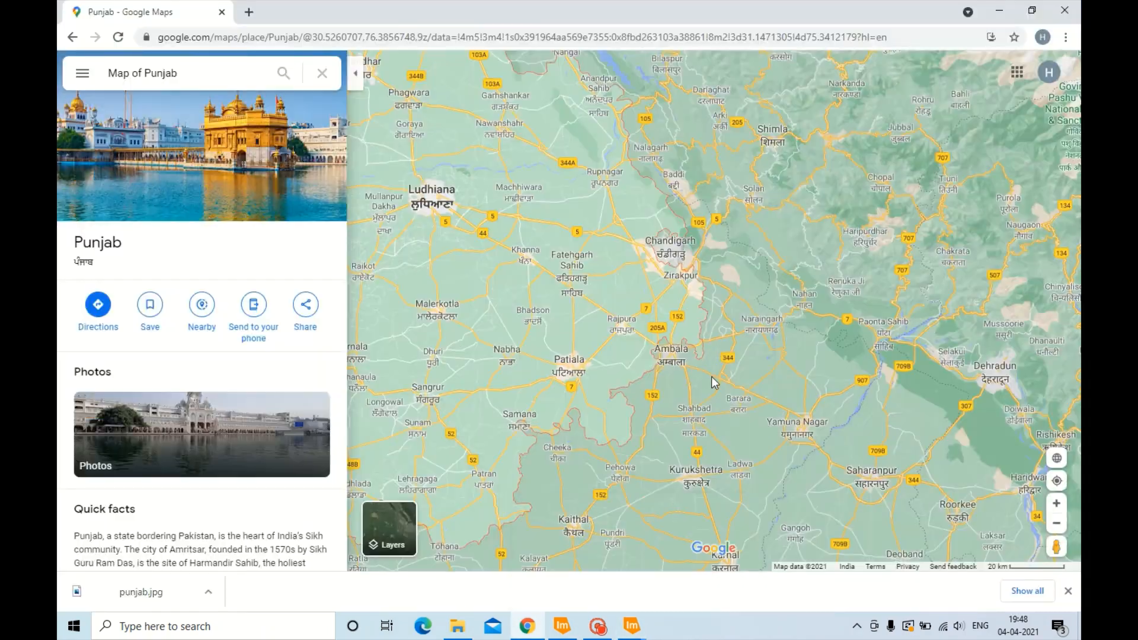
scroll(712, 377, "up", 2)
left_click(594, 379)
right_click(594, 378)
mouse_move(632, 626)
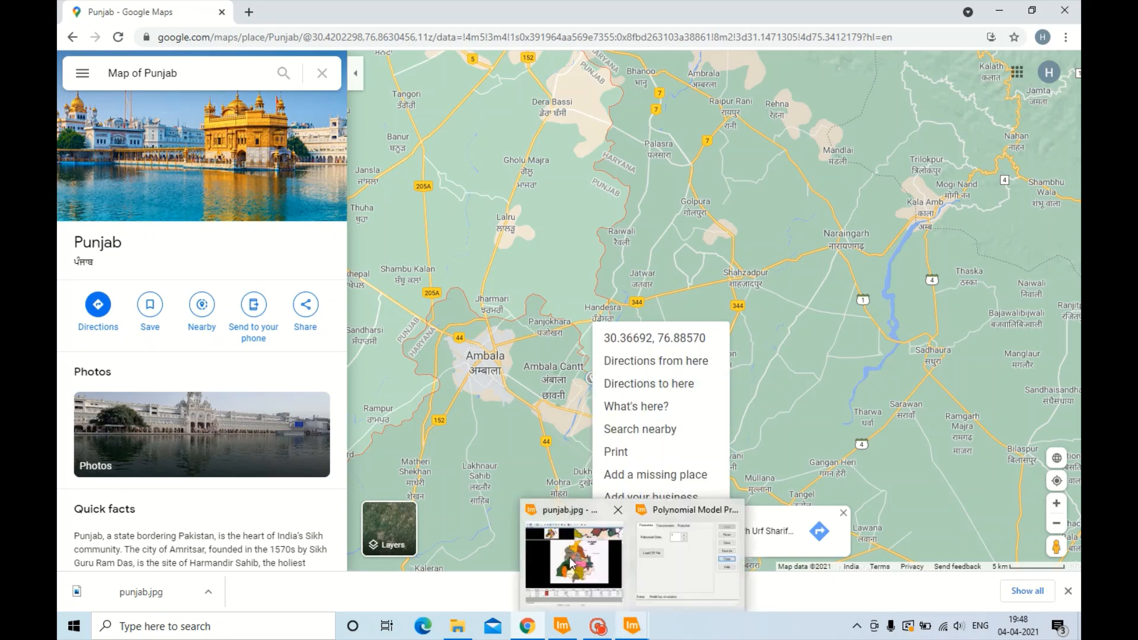
- Return to the punjab.jpg window, set GCP #4's X reference to 76.880 and move the point back onto Patiala's eastern tip
left_click(570, 561)
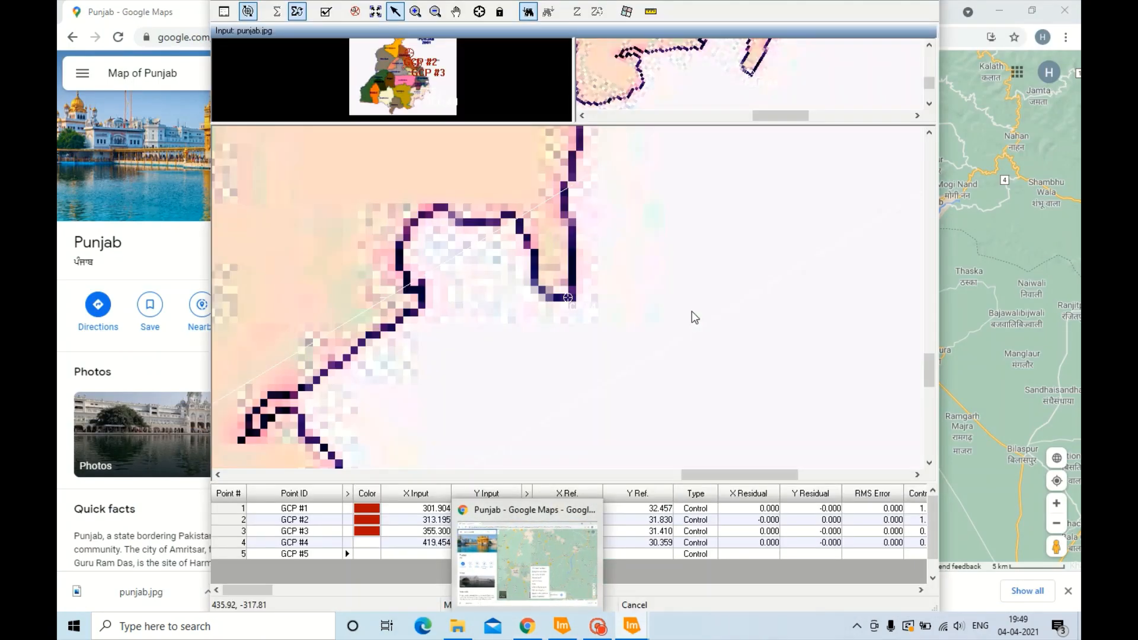
left_click(650, 533)
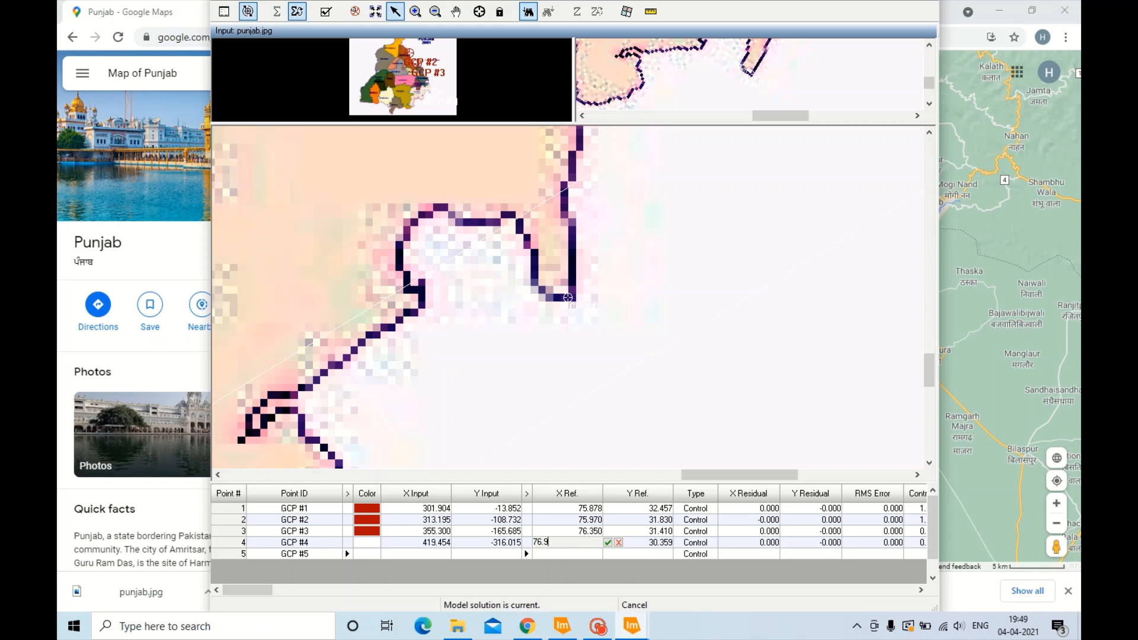
left_click(602, 541)
type("76.880")
key("Tab")
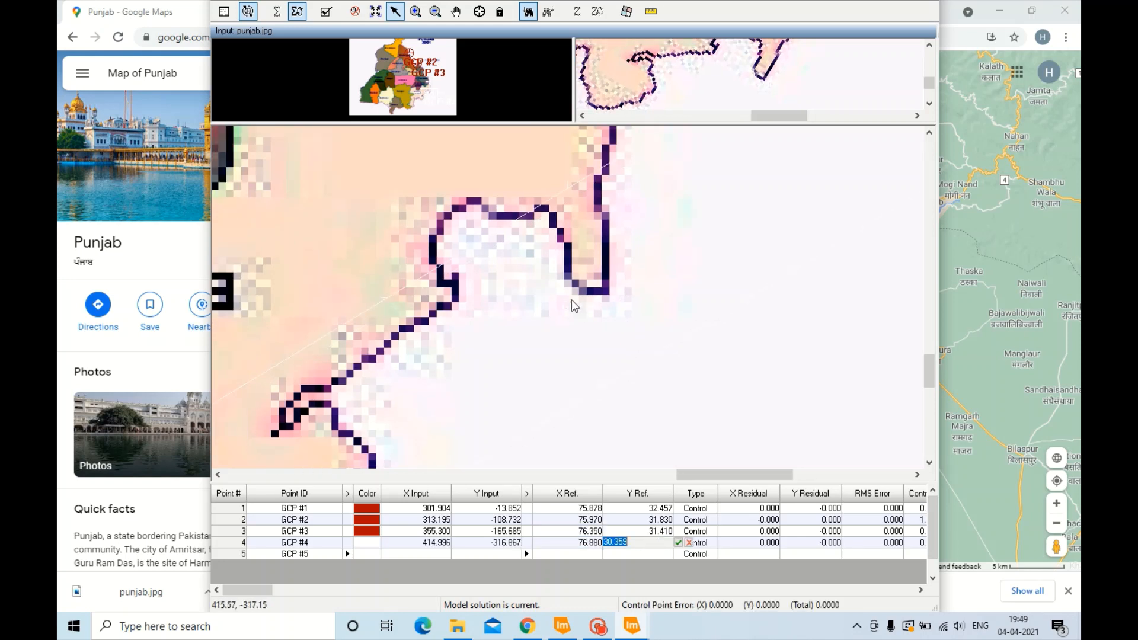
left_click_drag(568, 300, 595, 291)
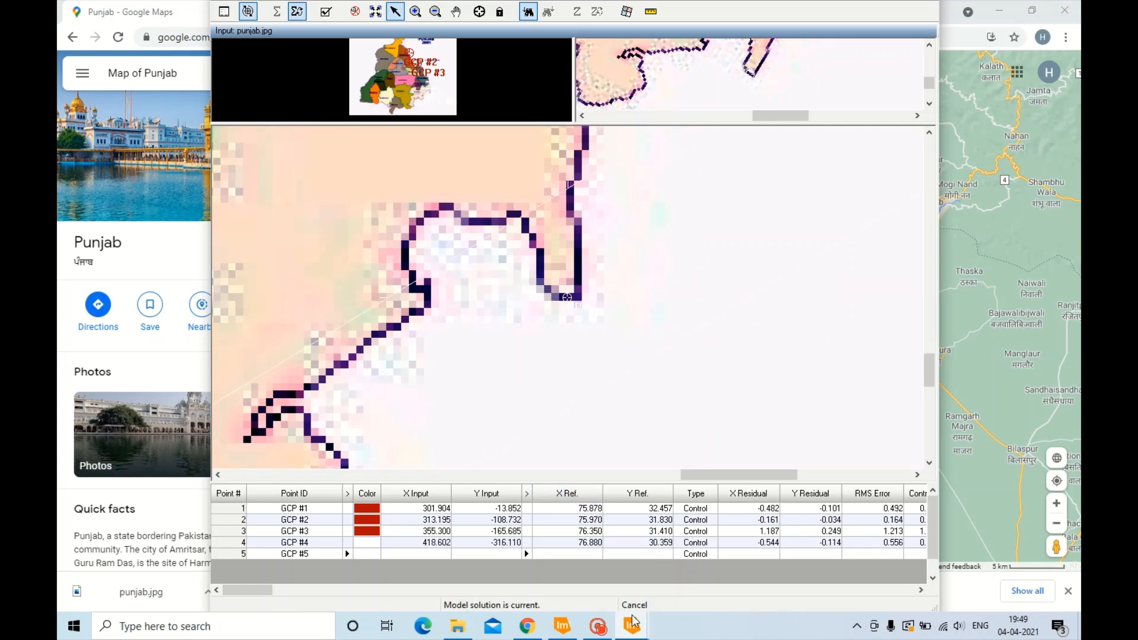
- Set GCP #4's Y reference to 30.366
mouse_move(591, 631)
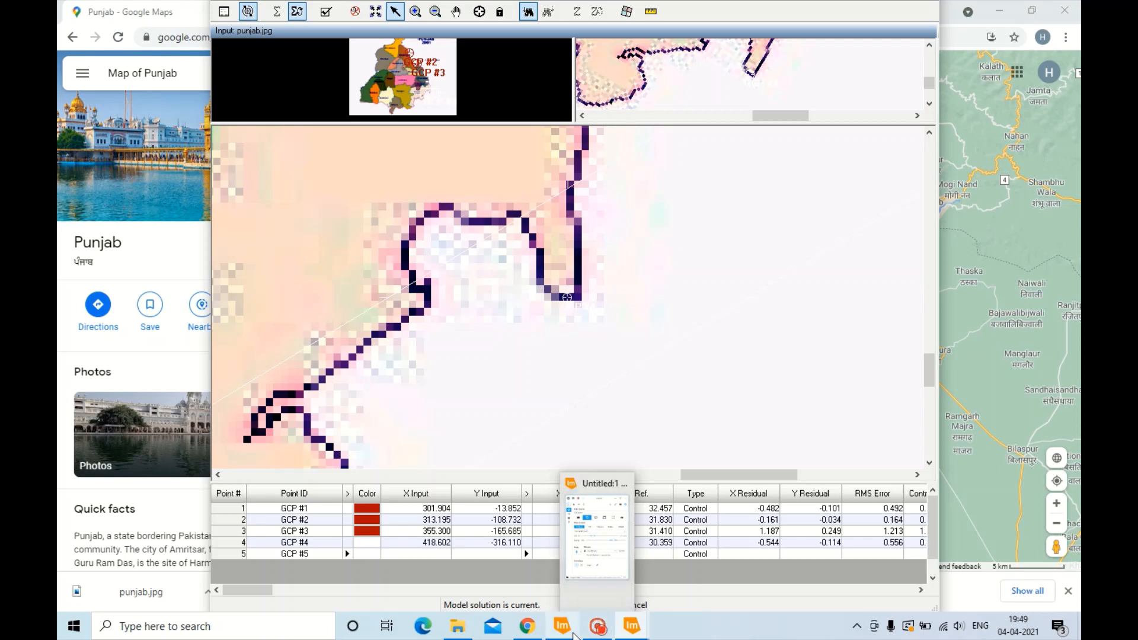
mouse_move(527, 628)
mouse_move(518, 567)
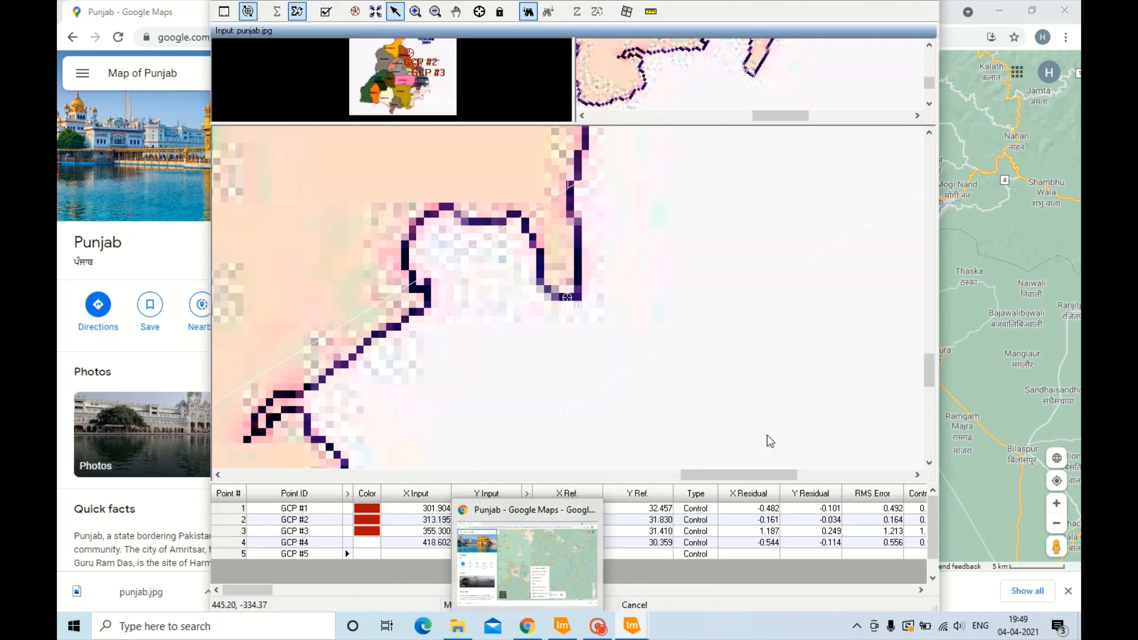
left_click(652, 543)
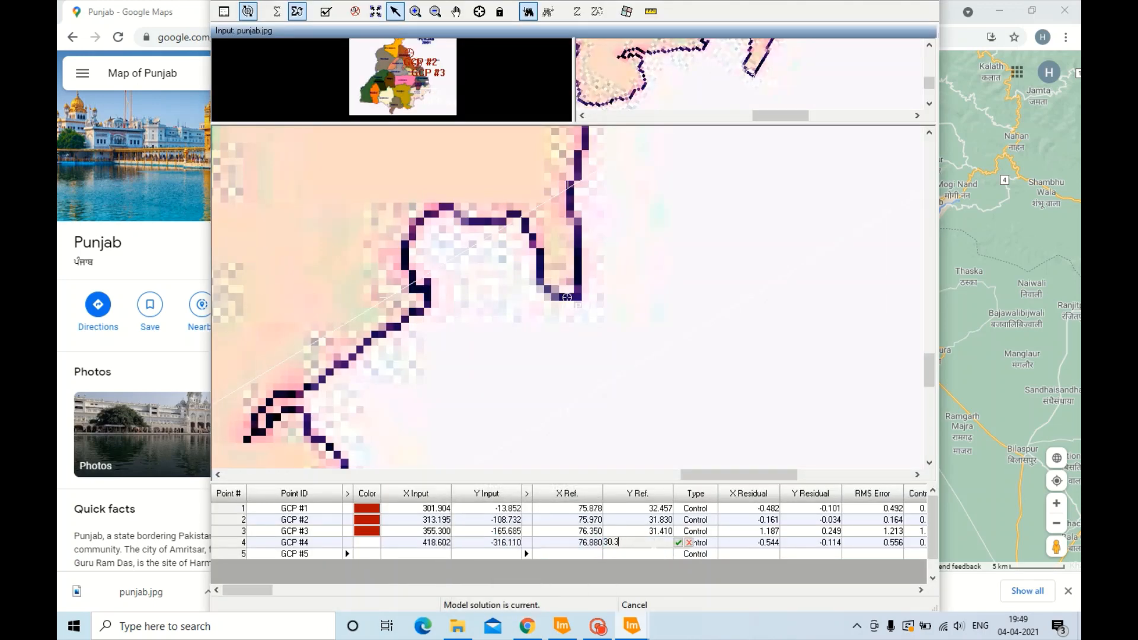
type("30.366")
key("Return")
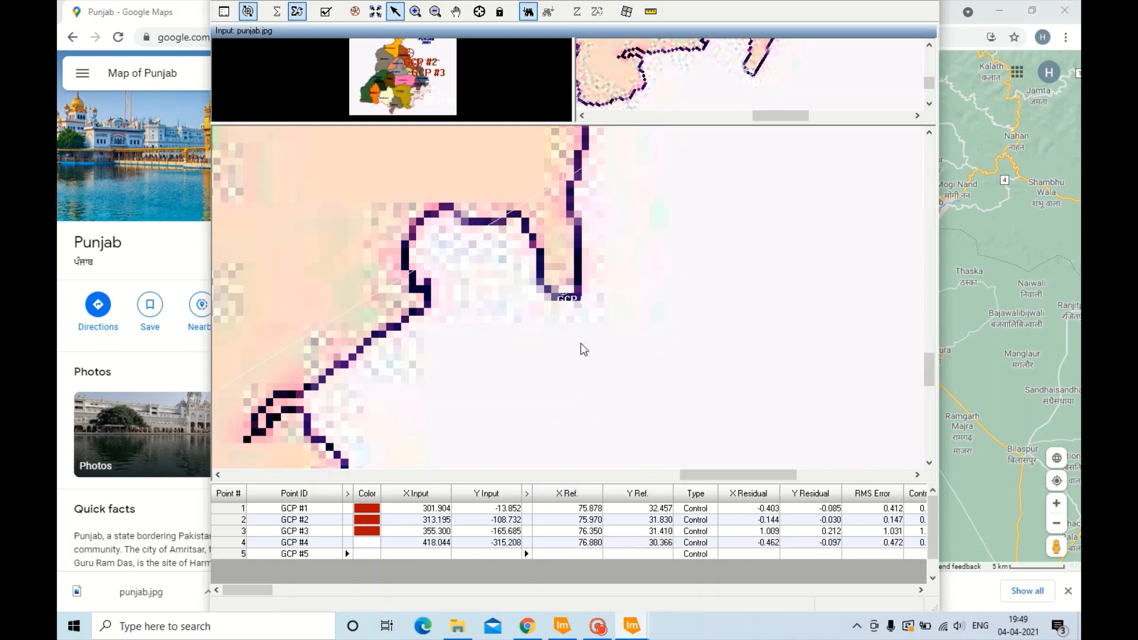
- Realign GCP #4 with the eastern border tip of Patiala and colour it Map Grid Red-Brown
left_click_drag(566, 306, 573, 304)
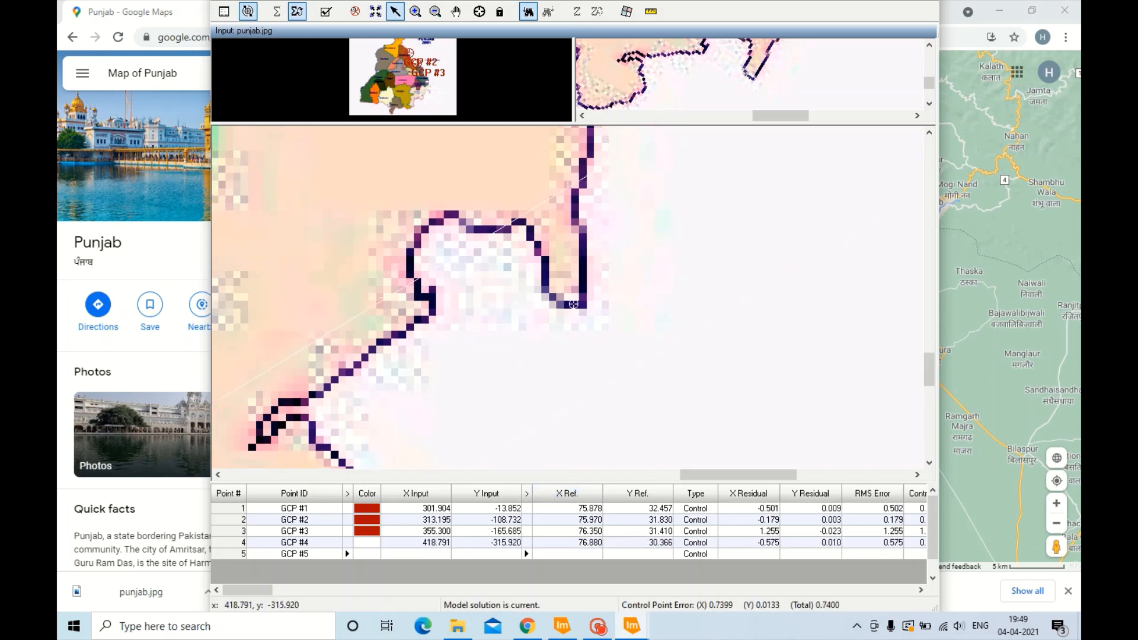
left_click(375, 542)
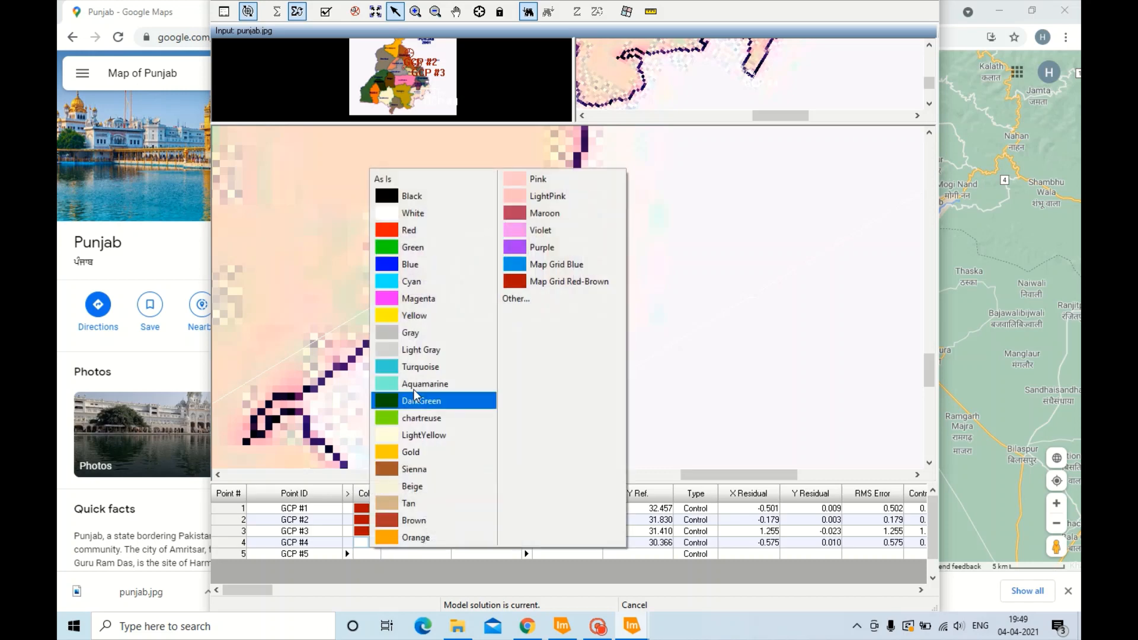
left_click(559, 496)
- Place GCP #5 on the southern tip of the Mansa district
left_click(296, 554)
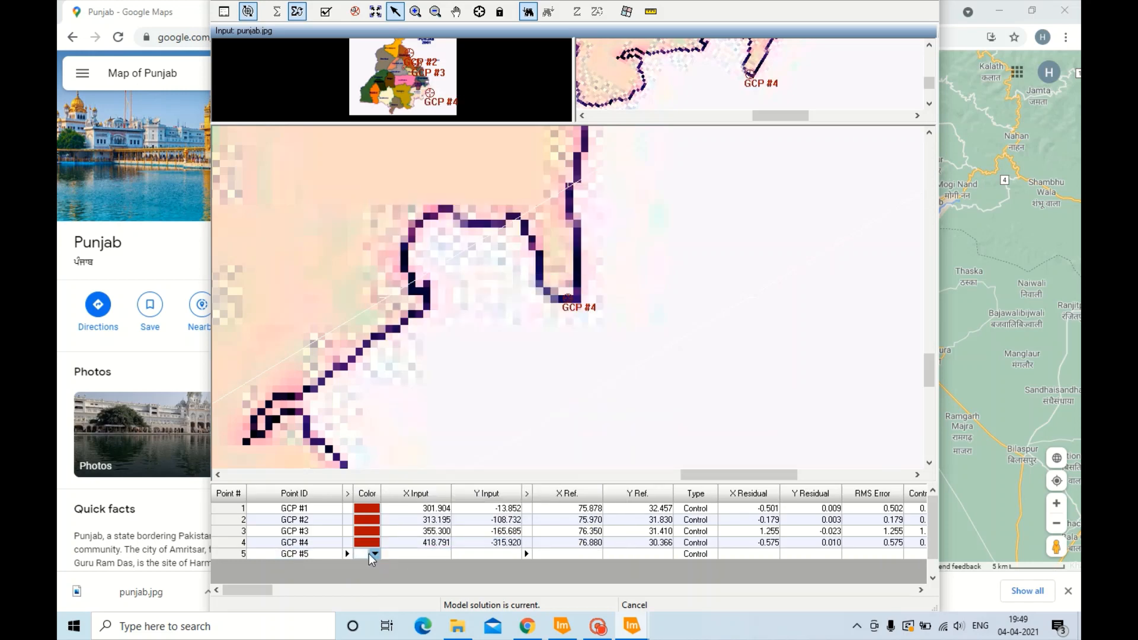
scroll(542, 426, "down", 6)
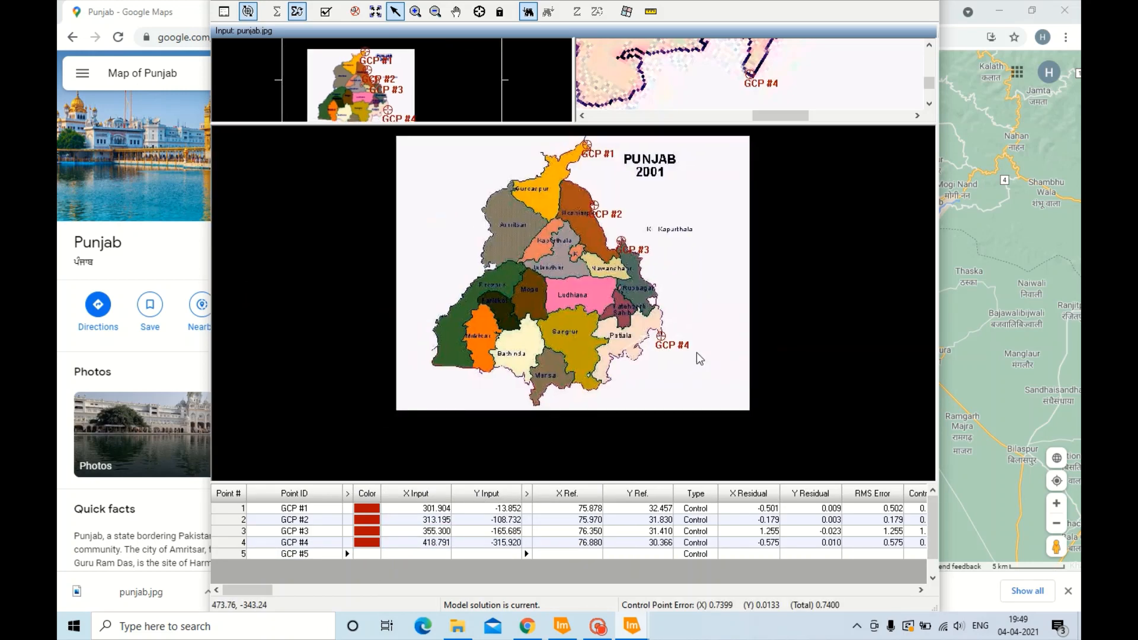
scroll(593, 344, "up", 5)
left_click(519, 327)
- Switch to Google Maps and bring up the coordinates of Punjab's southern border tip below Sardulgarh
mouse_move(545, 630)
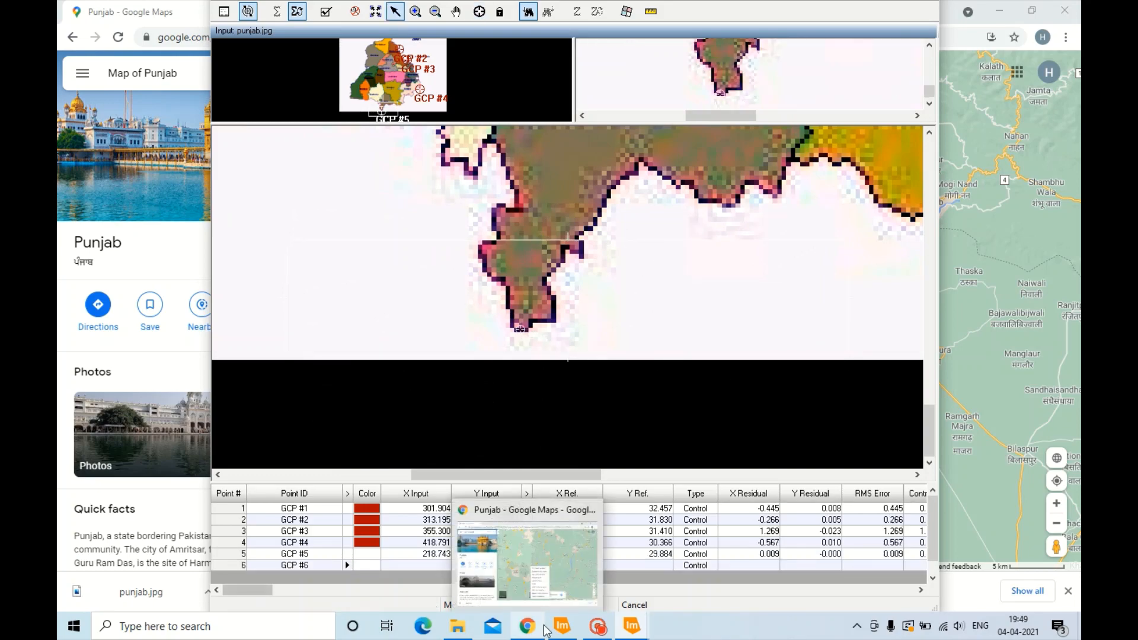
left_click(524, 559)
scroll(558, 451, "up", 3)
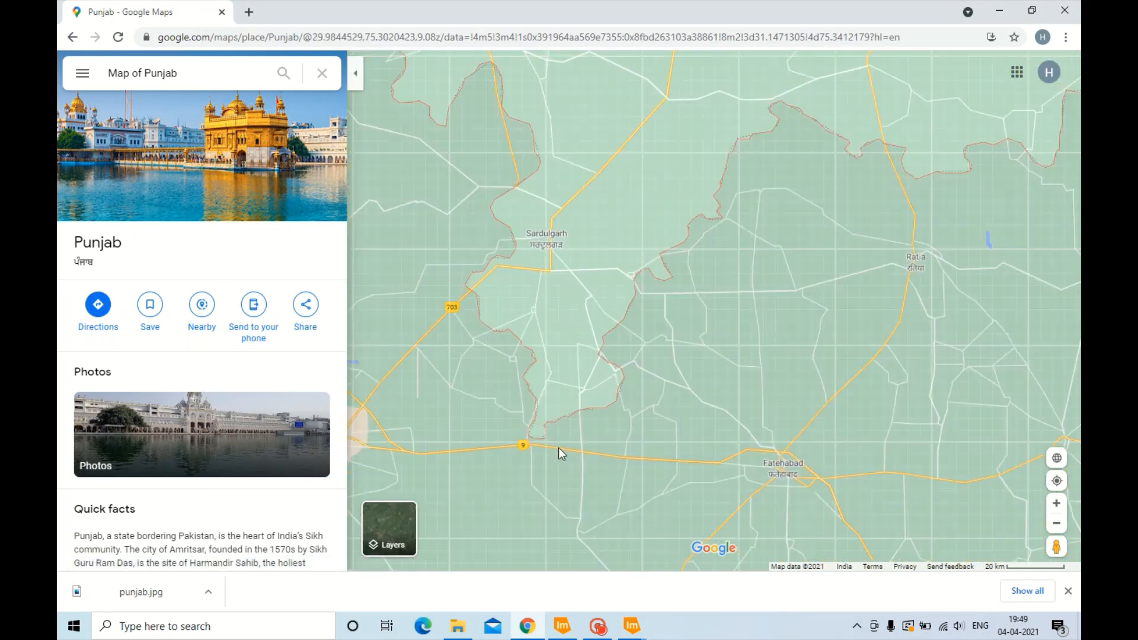
right_click(592, 442)
- In the punjab.jpg window, set GCP #5's references to X 75.220 and Y 29.538 and realign it with Mansa's southern tip
left_click(635, 629)
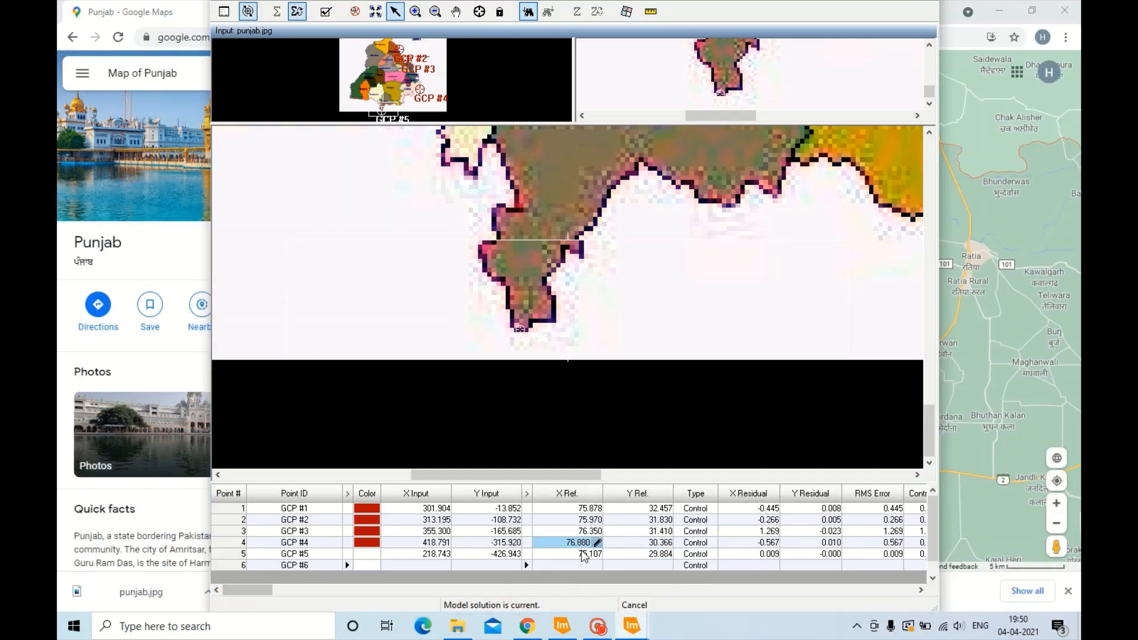
left_click(662, 555)
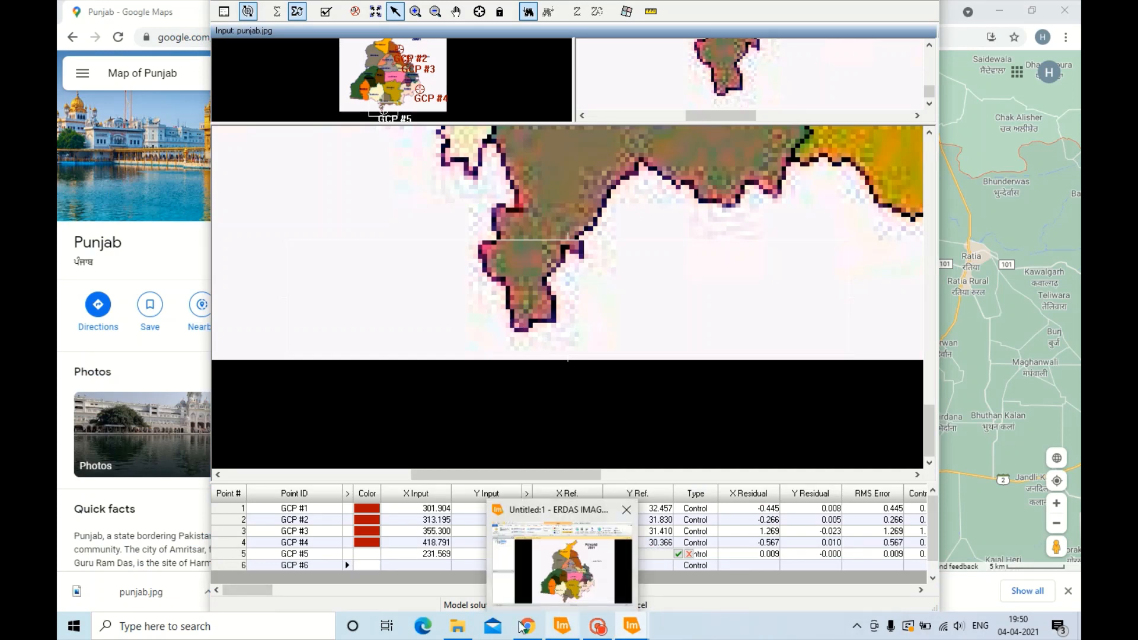
type("29.53")
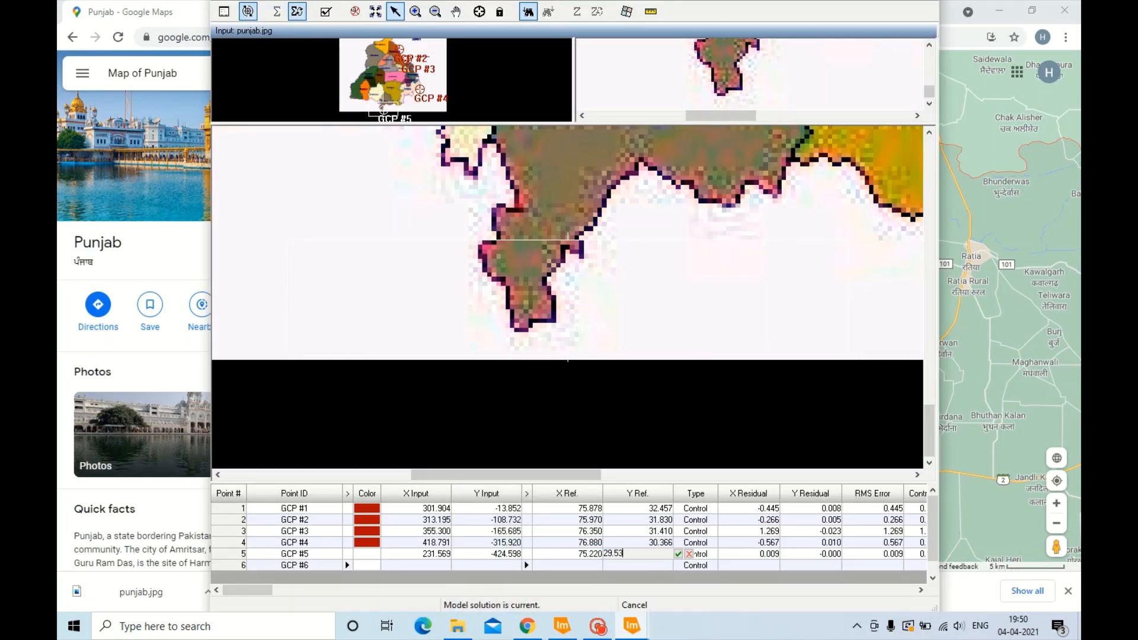
type("8")
key("Return")
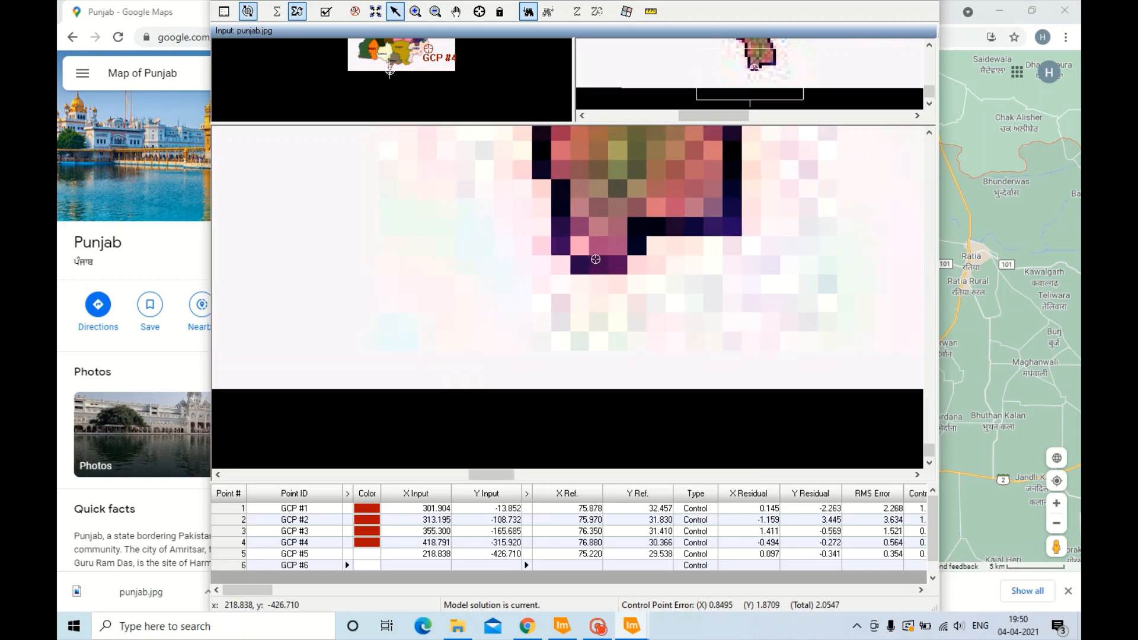
- Place GCP #6 on the border notch between Amritsar and Firozpur and bring up the matching point's coordinates near Kasur in Google Maps
scroll(557, 282, "up", 5)
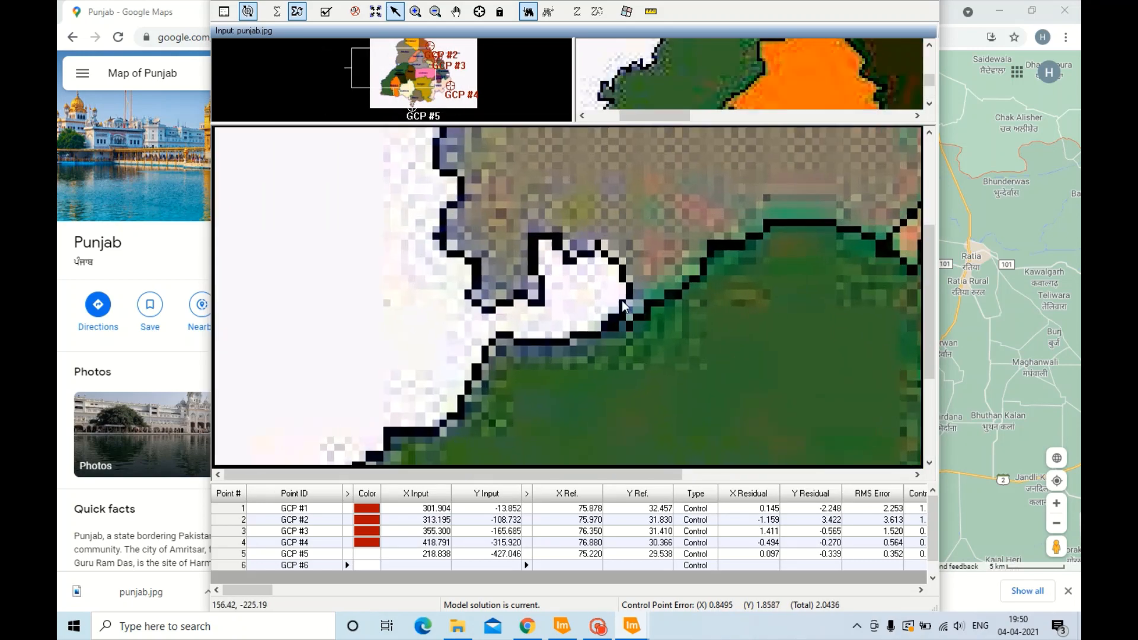
scroll(622, 305, "up", 1)
mouse_move(527, 626)
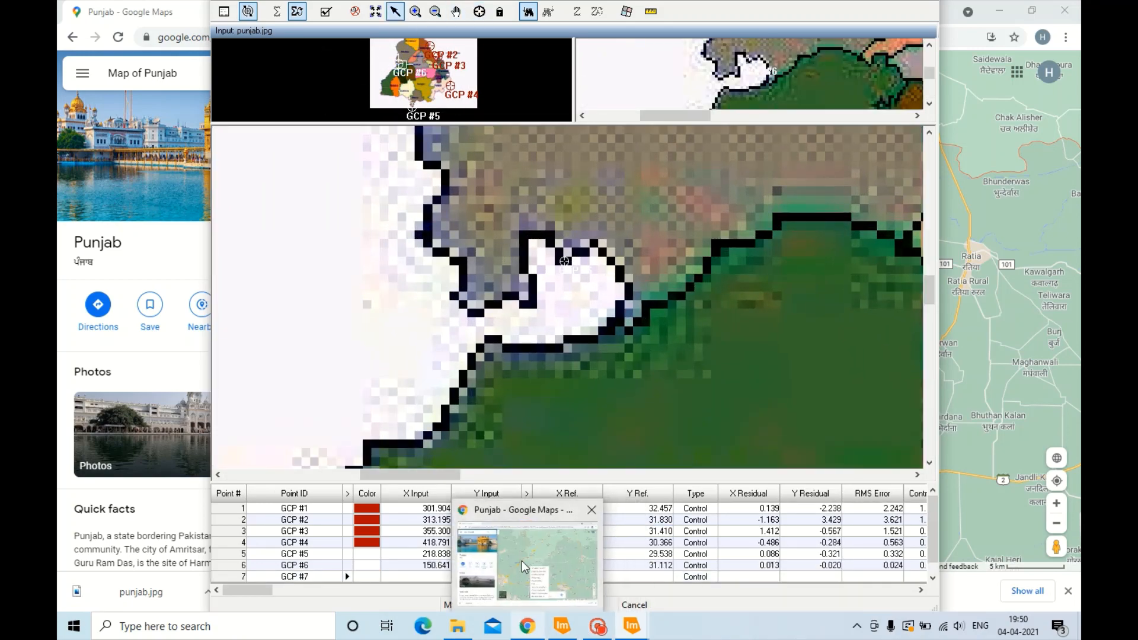
left_click(522, 561)
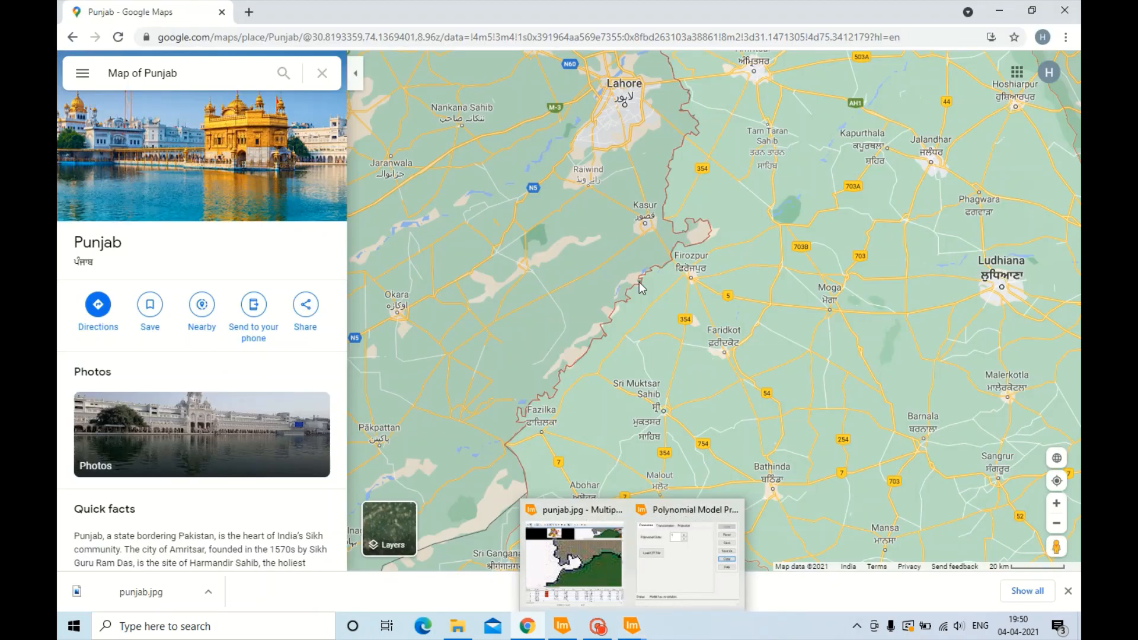
scroll(652, 266, "up", 5)
right_click(689, 243)
right_click(686, 240)
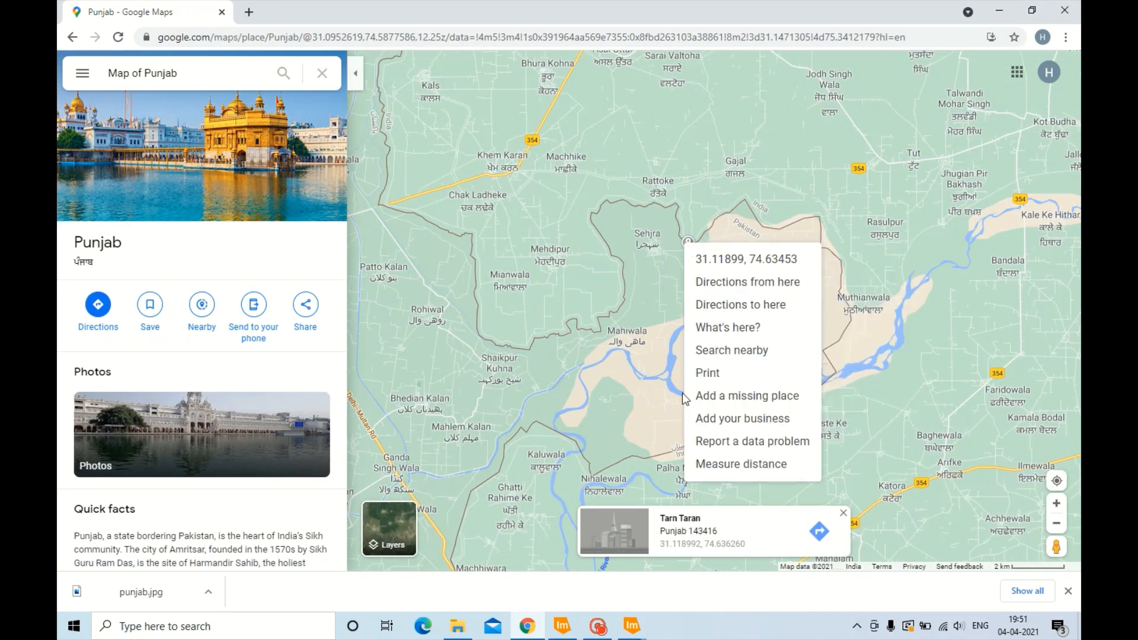
- In the punjab.jpg window, set GCP #6's references to X 74.630 and Y 31.118
mouse_move(632, 626)
left_click(610, 578)
left_click(567, 565)
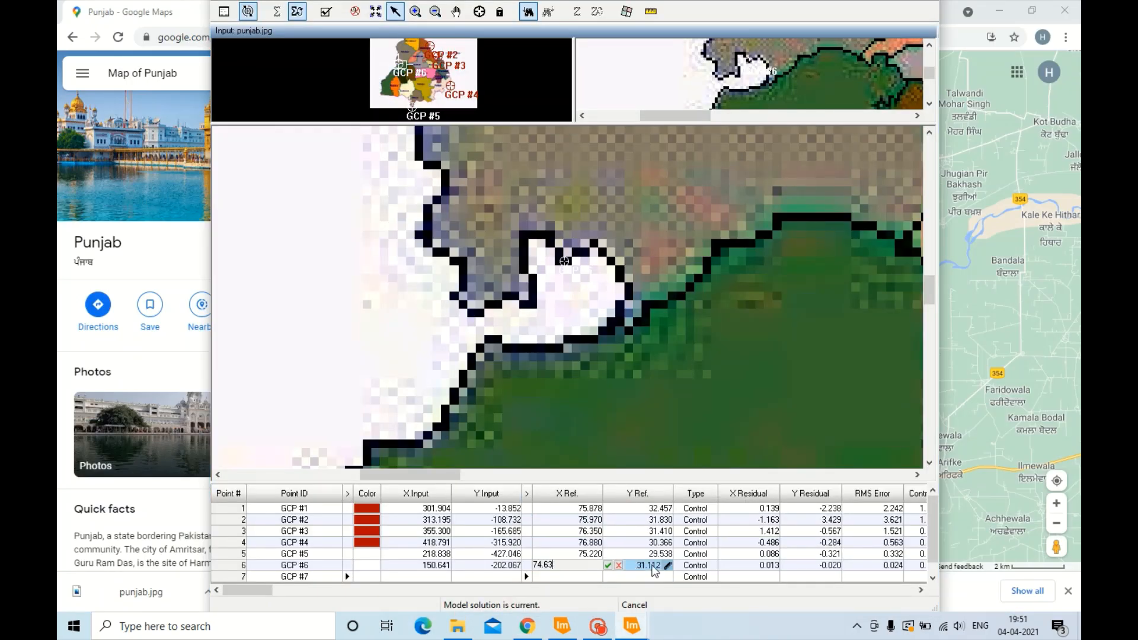
left_click(655, 566)
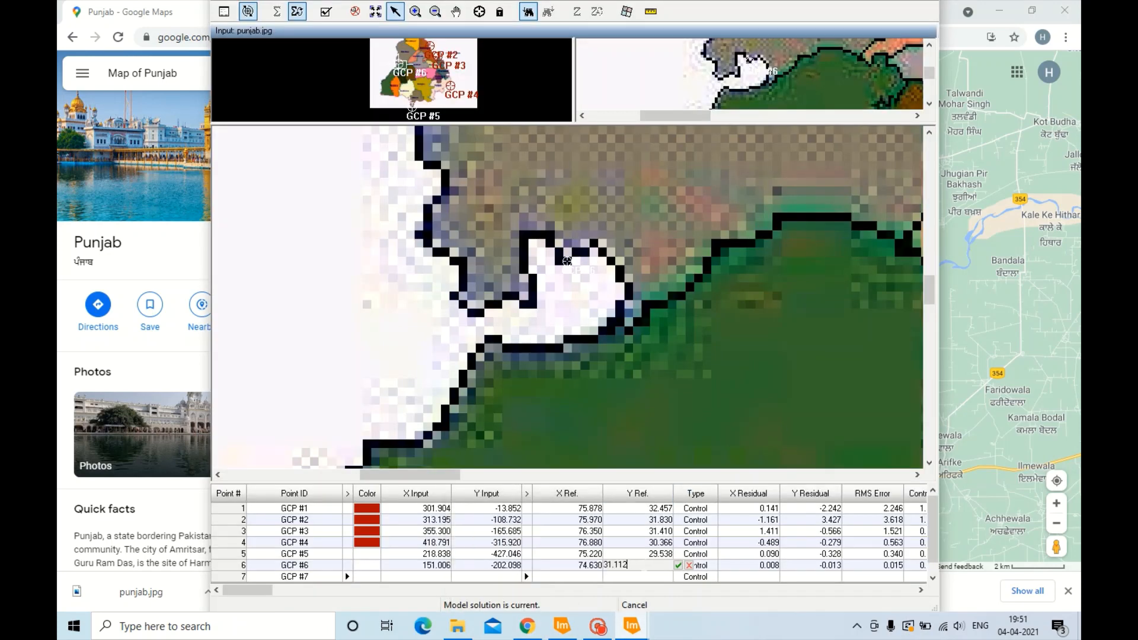
key("BackSpace")
type("8")
key("Return")
- Colour GCP #5 and GCP #6 Map Grid Red-Brown like the other points
left_click(375, 565)
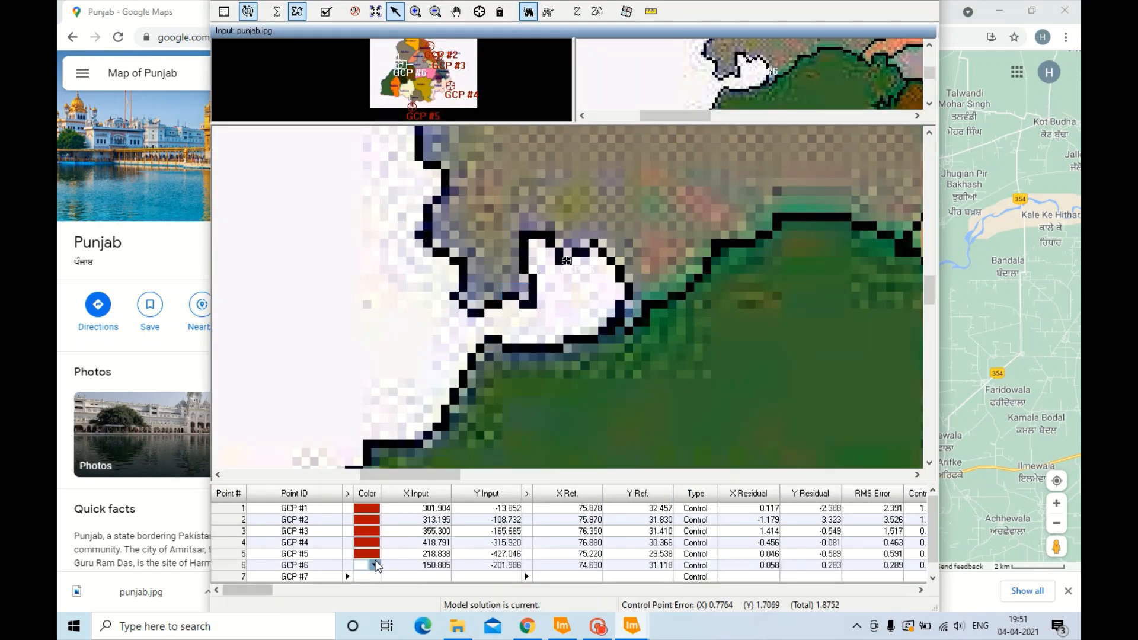
left_click(376, 566)
left_click(511, 305)
- Place GCP #7 on the southwestern corner of the Firozpur district and give it the same red-brown colour
scroll(602, 404, "down", 3)
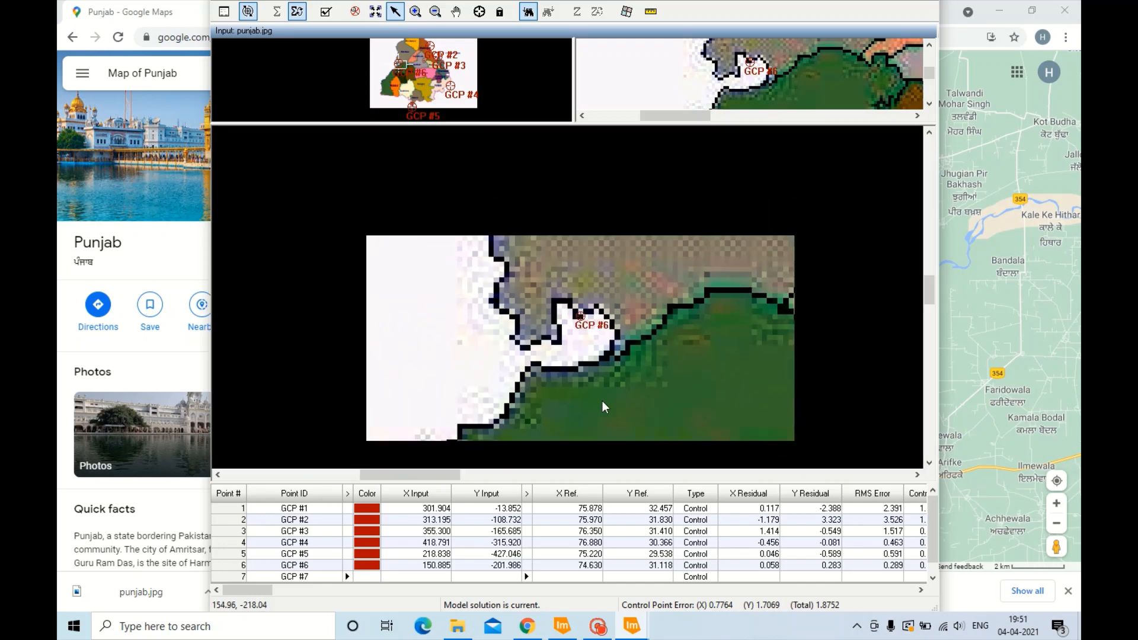
scroll(605, 403, "down", 2)
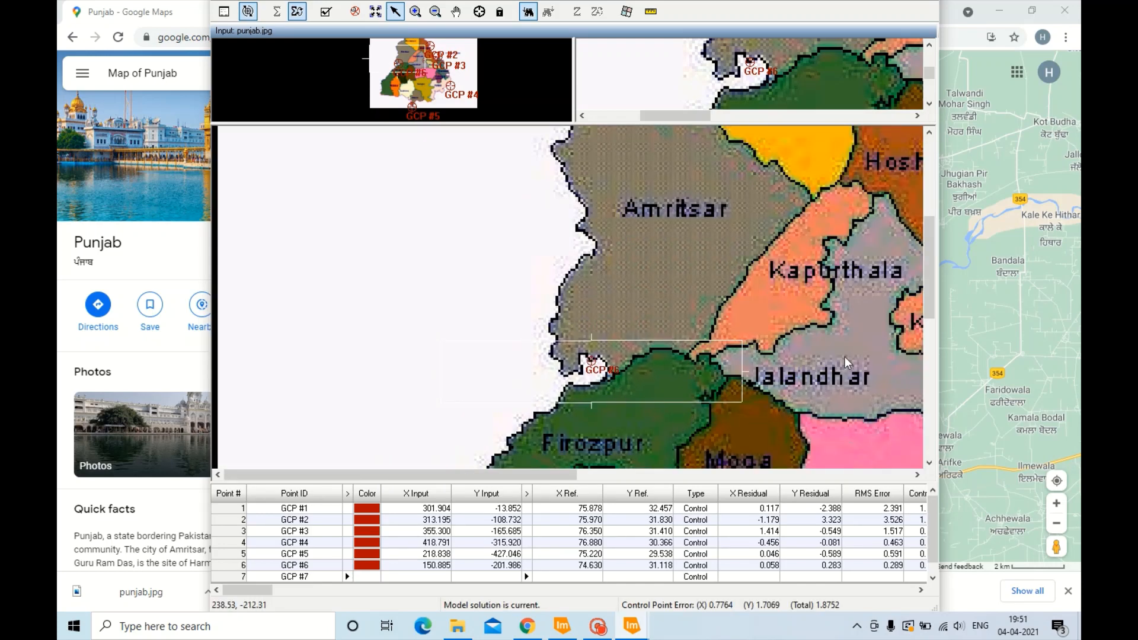
scroll(825, 395, "down", 3)
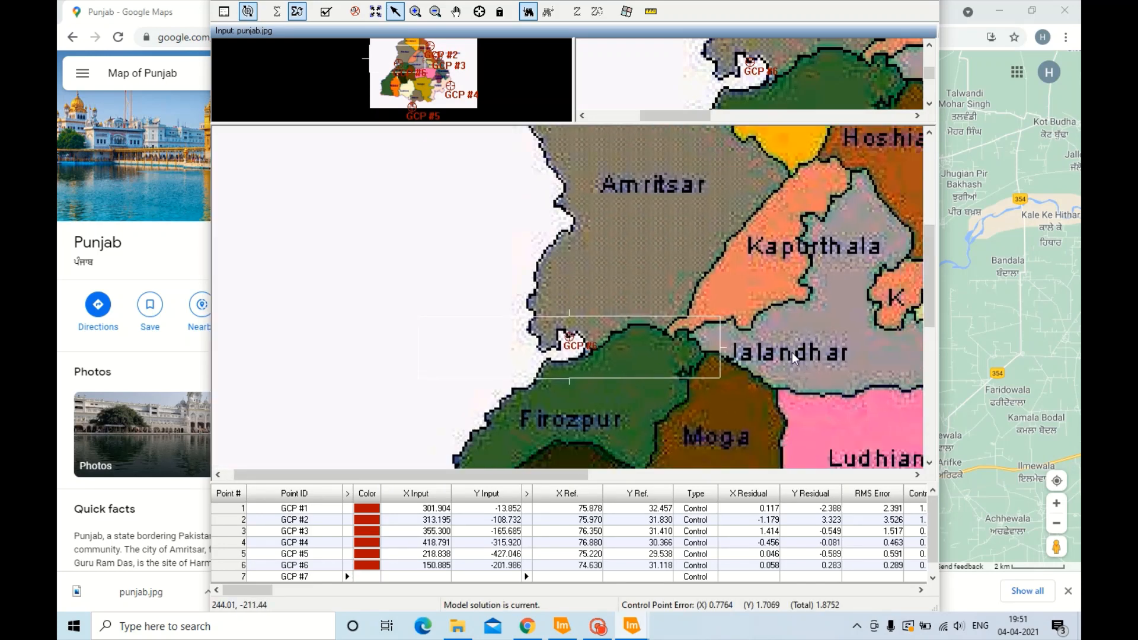
scroll(800, 346, "up", 3)
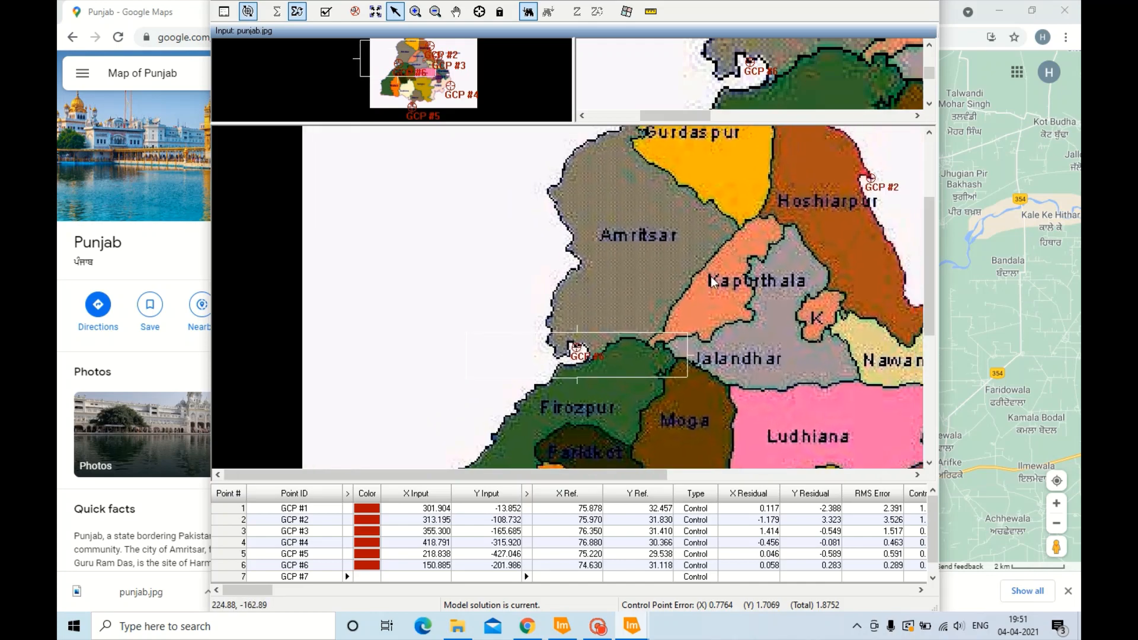
scroll(628, 215, "up", 2)
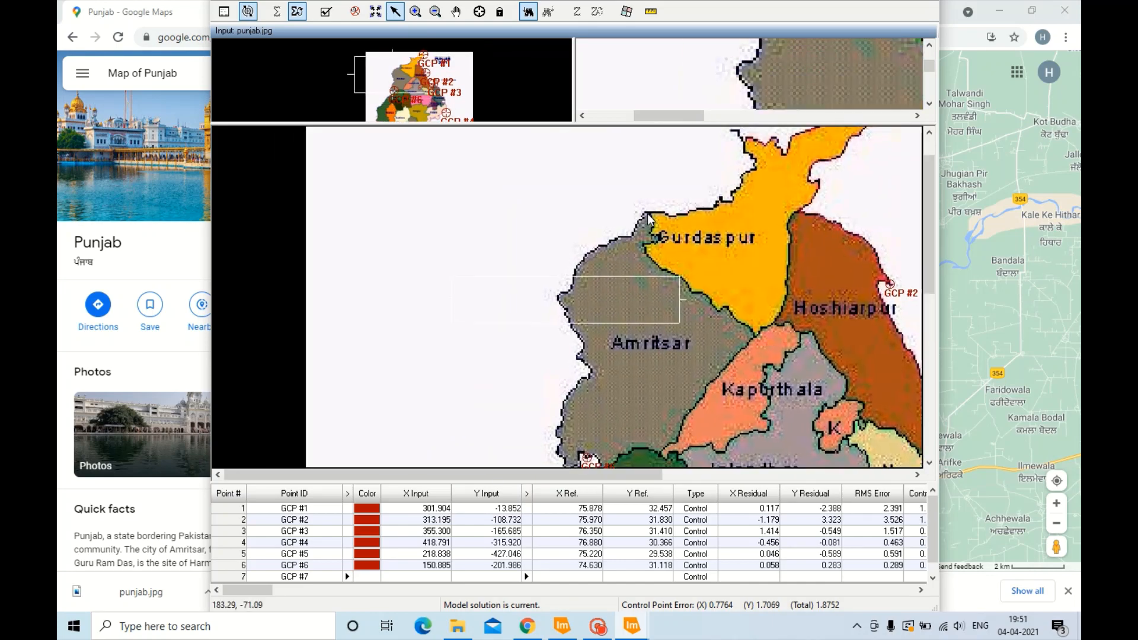
scroll(672, 247, "down", 3)
scroll(596, 332, "up", 6)
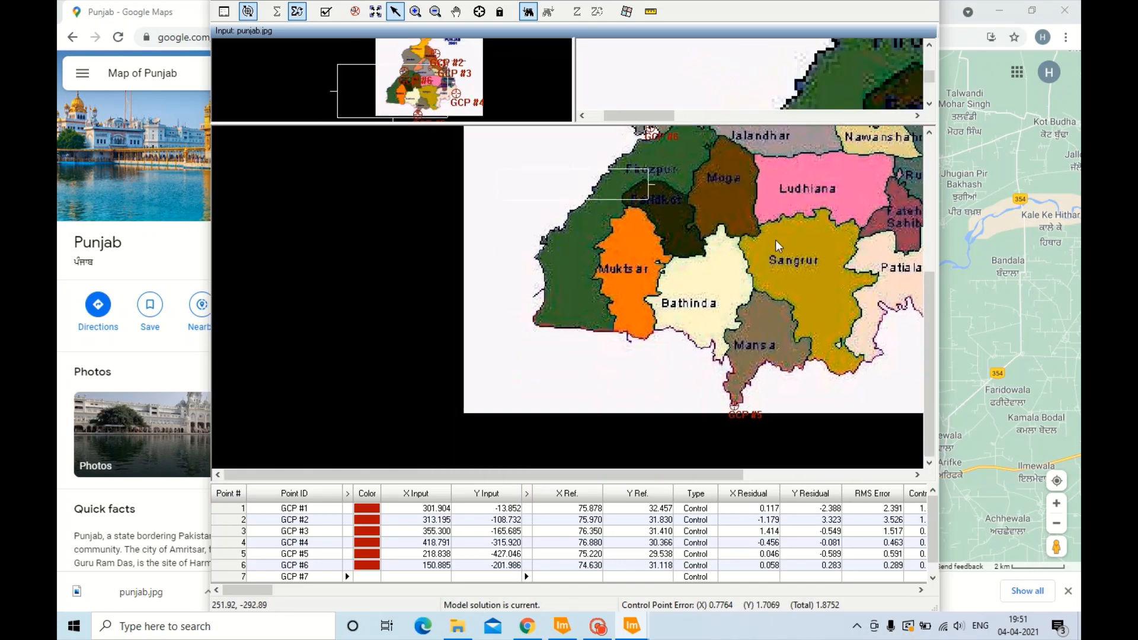
left_click(593, 356)
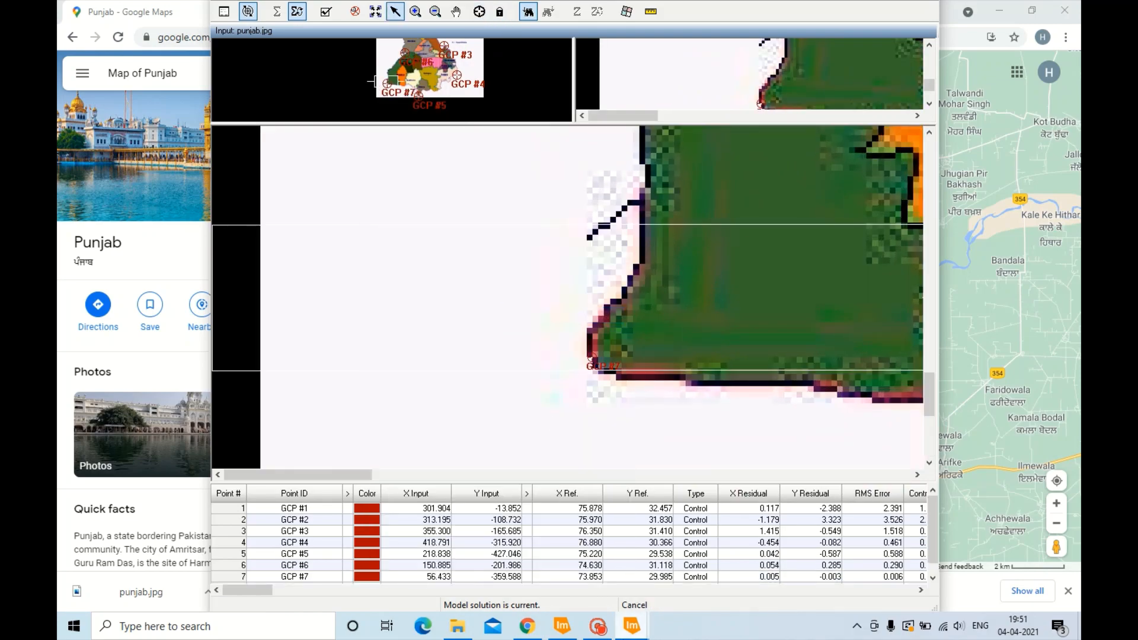
- Switch to Google Maps and bring up the coordinates of Punjab's southwestern border corner near Sri Ganganagar
left_click(522, 557)
scroll(589, 304, "down", 2)
scroll(573, 332, "up", 3)
right_click(572, 331)
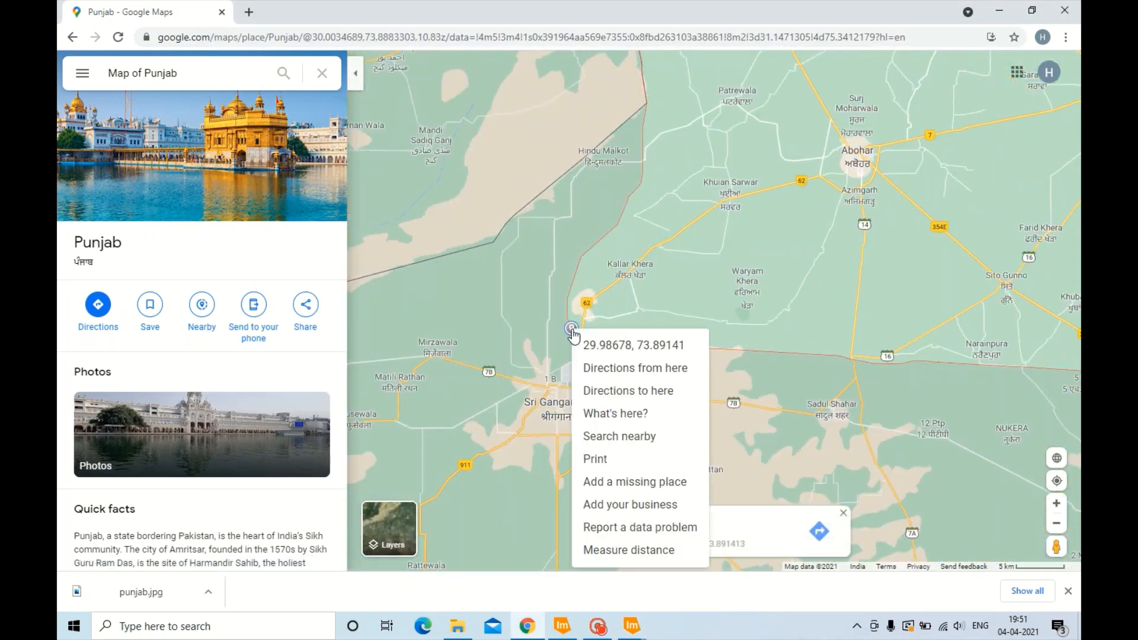
- In the punjab.jpg window, set GCP #7's references to X 73.890 and Y 29.986
mouse_move(633, 625)
left_click(696, 595)
left_click(559, 576)
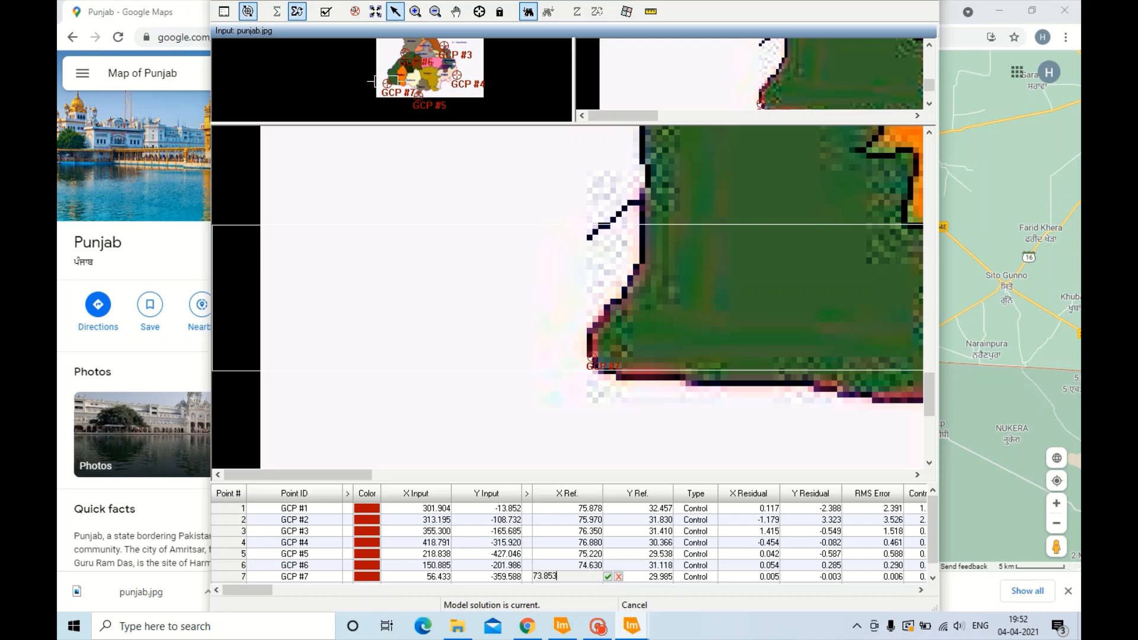
left_click(650, 578)
type("29.986")
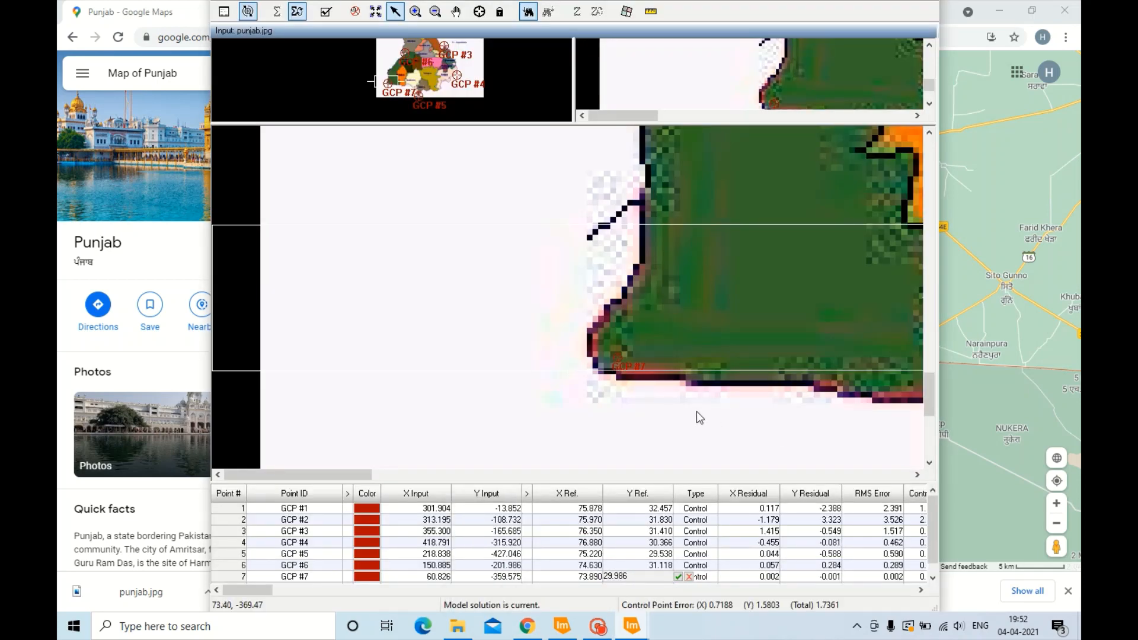
- Compare the northwestern state border with Google Maps and place GCP #8 on the western edge of the Amritsar district in punjab.jpg
scroll(699, 418, "down", 10)
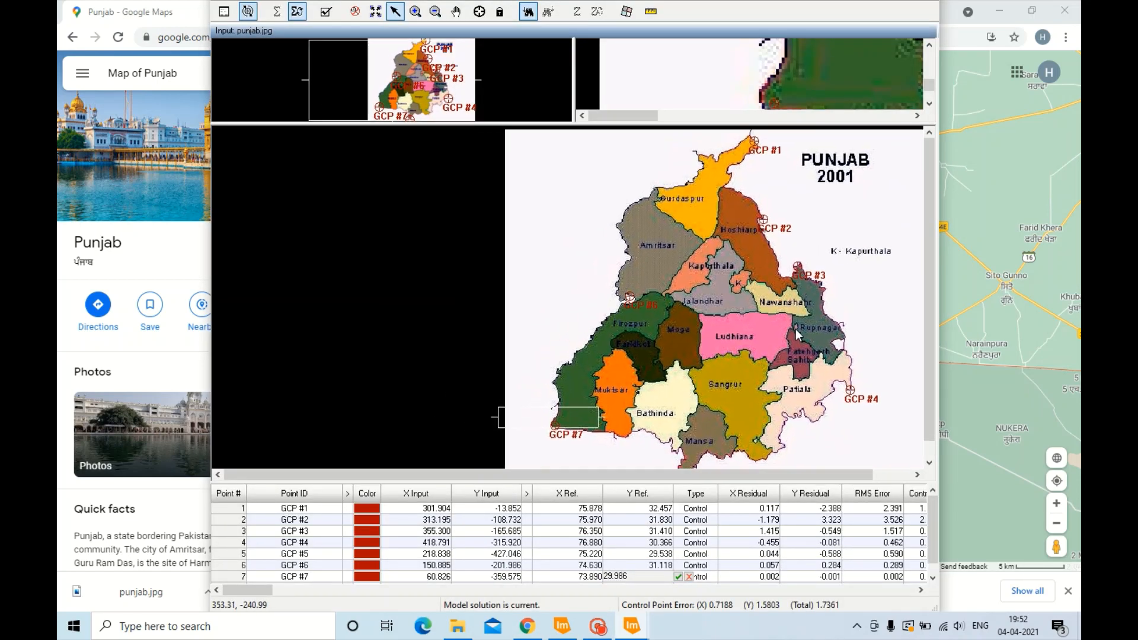
scroll(798, 335, "up", 6)
scroll(793, 245, "down", 4)
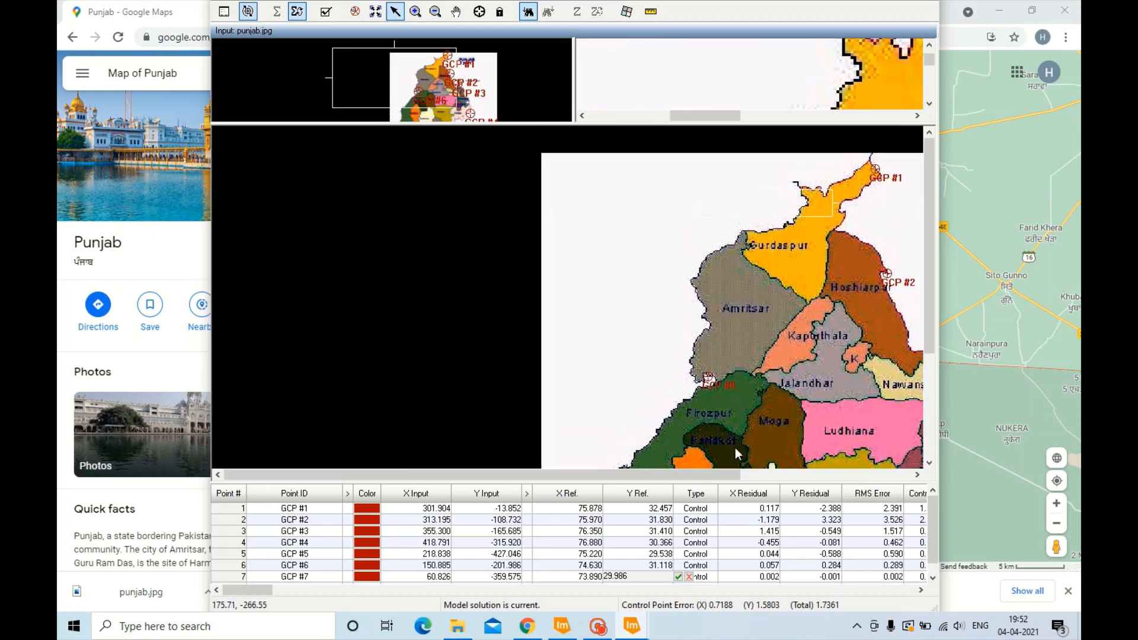
left_click(527, 626)
scroll(681, 450, "down", 5)
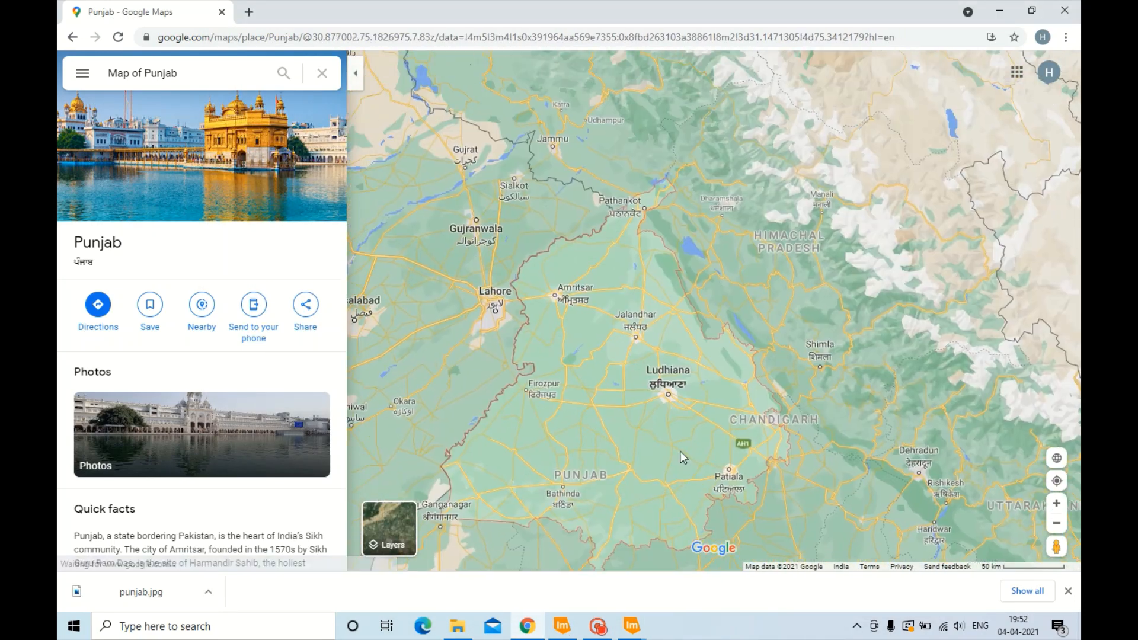
scroll(680, 450, "up", 3)
left_click(626, 561)
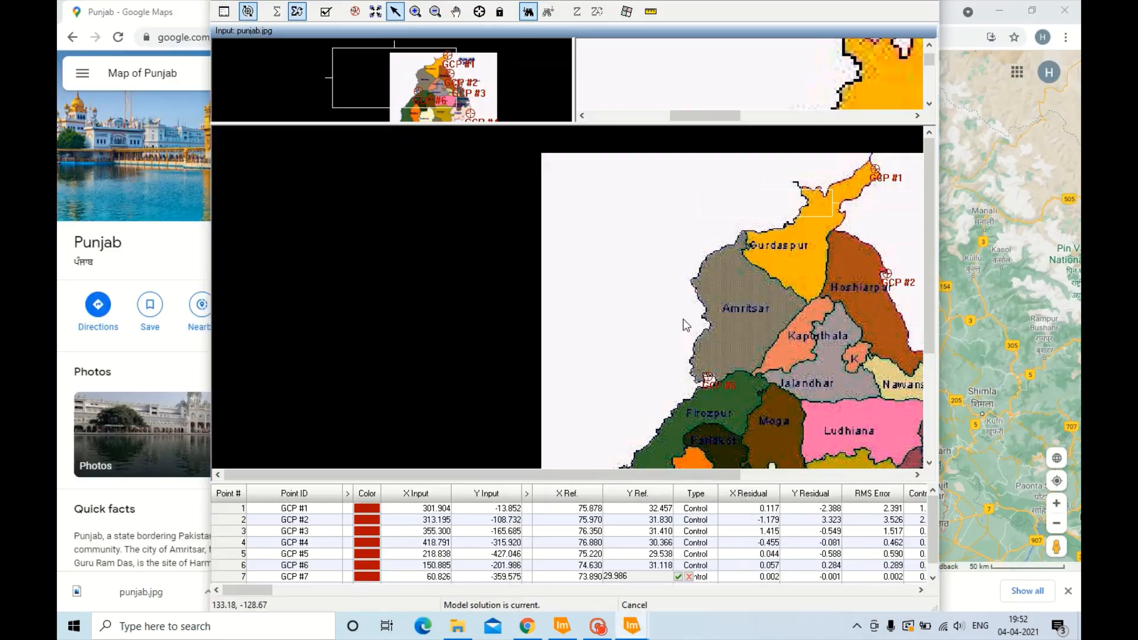
left_click(691, 281)
- Switch to Google Maps and bring up the coordinates of Punjab's western border tip just northeast of Lahore
mouse_move(527, 626)
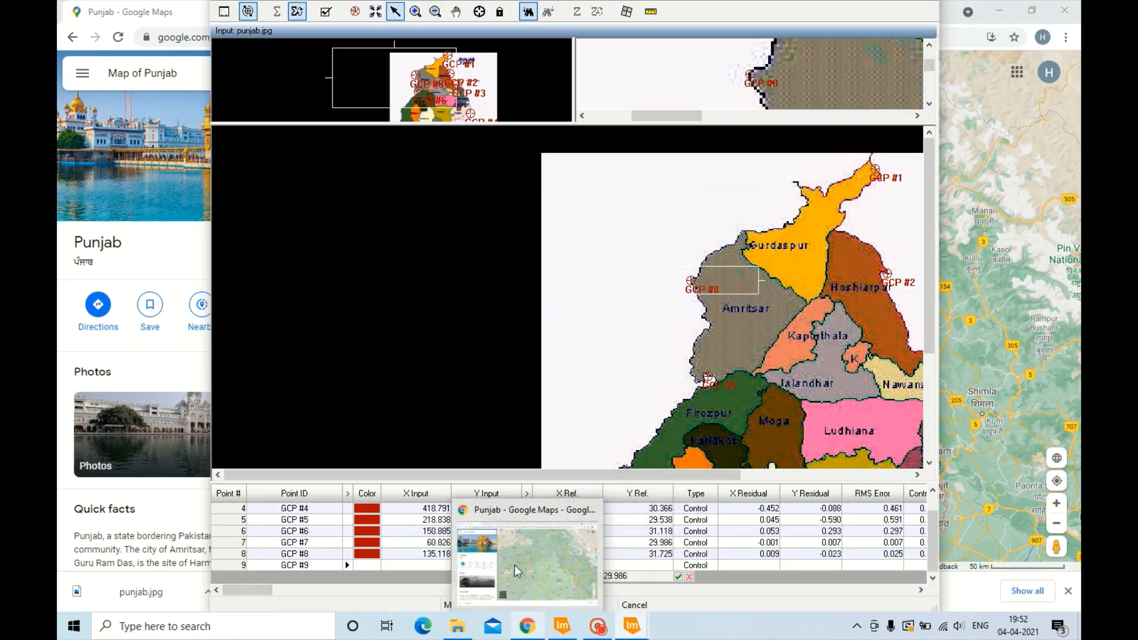
left_click(514, 570)
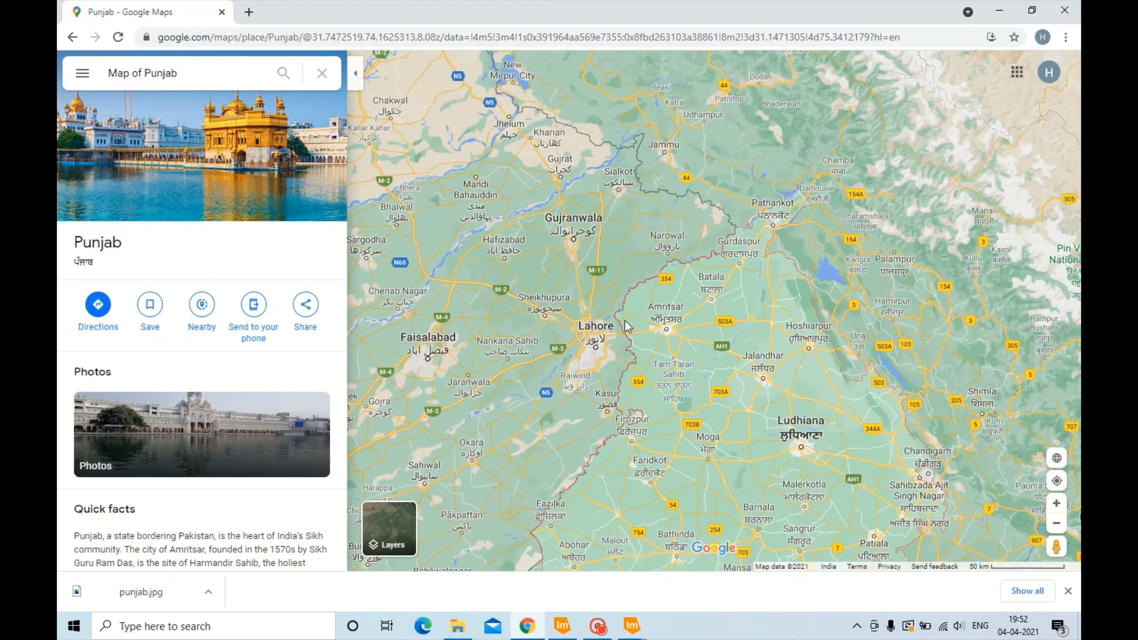
right_click(614, 315)
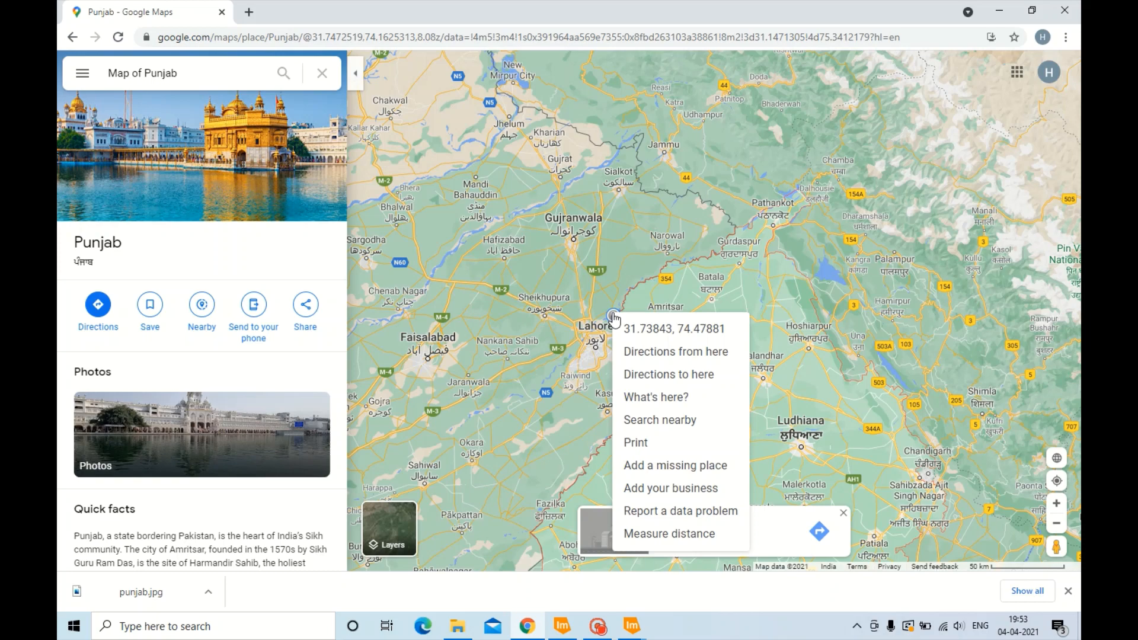
- Back in the punjab.jpg window, set GCP #8's references to X 74.478 and Y 31.738
left_click(623, 628)
left_click(558, 555)
key("BackSpace")
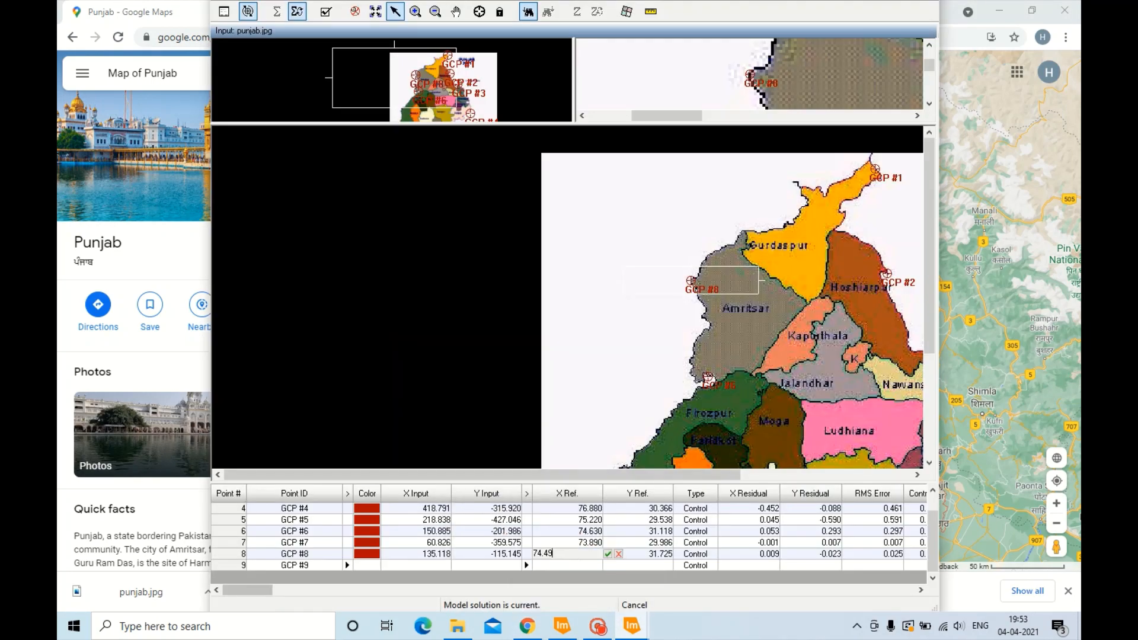
key("BackSpace")
type("78")
key("Tab")
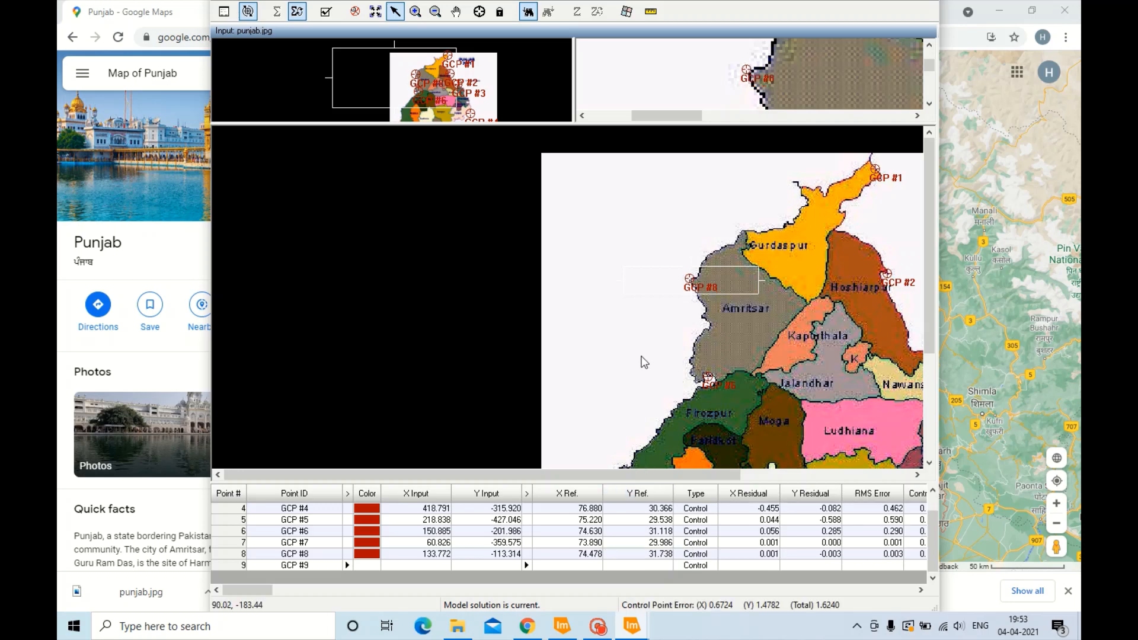
- Move GCP #8 exactly onto the protruding tip of the Amritsar district's western border
scroll(681, 304, "up", 10)
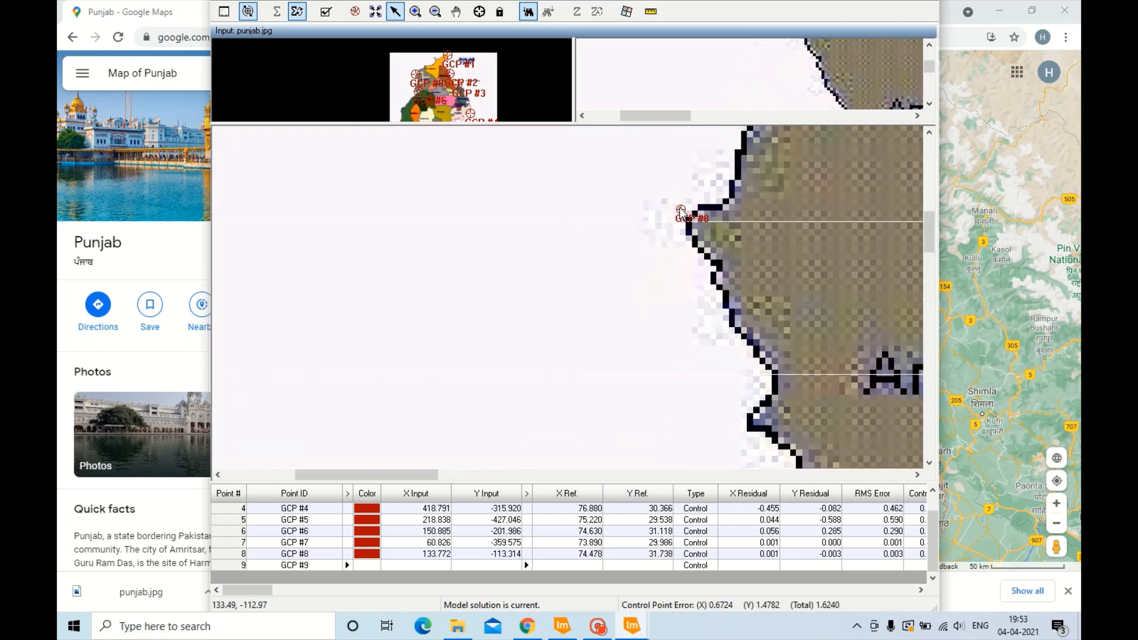
left_click_drag(680, 209, 688, 228)
scroll(617, 363, "down", 2)
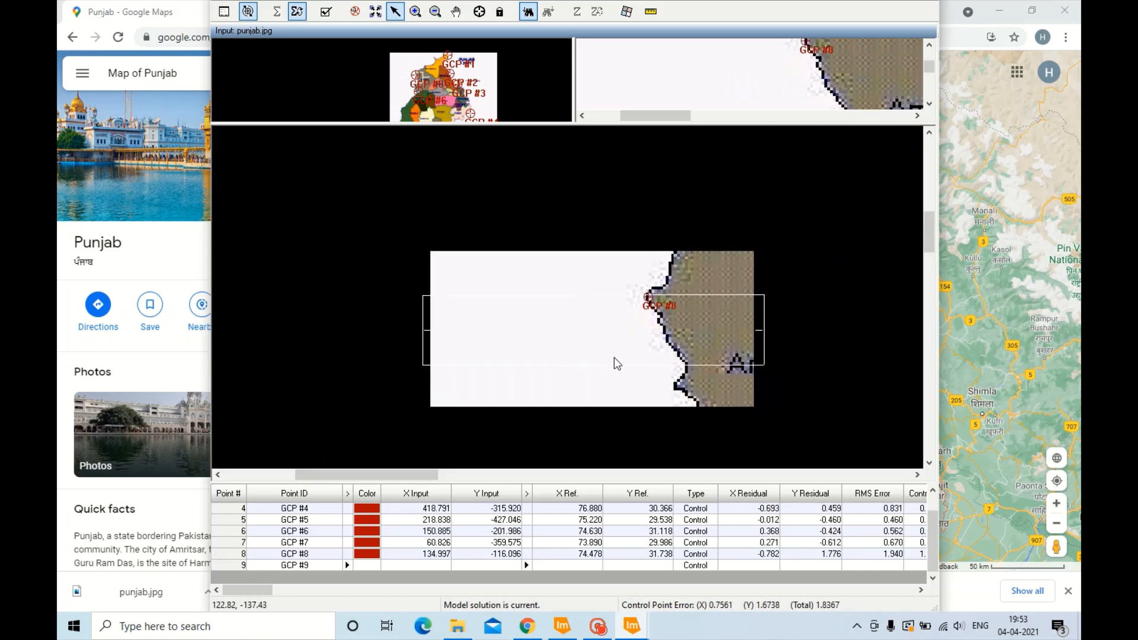
scroll(617, 363, "down", 5)
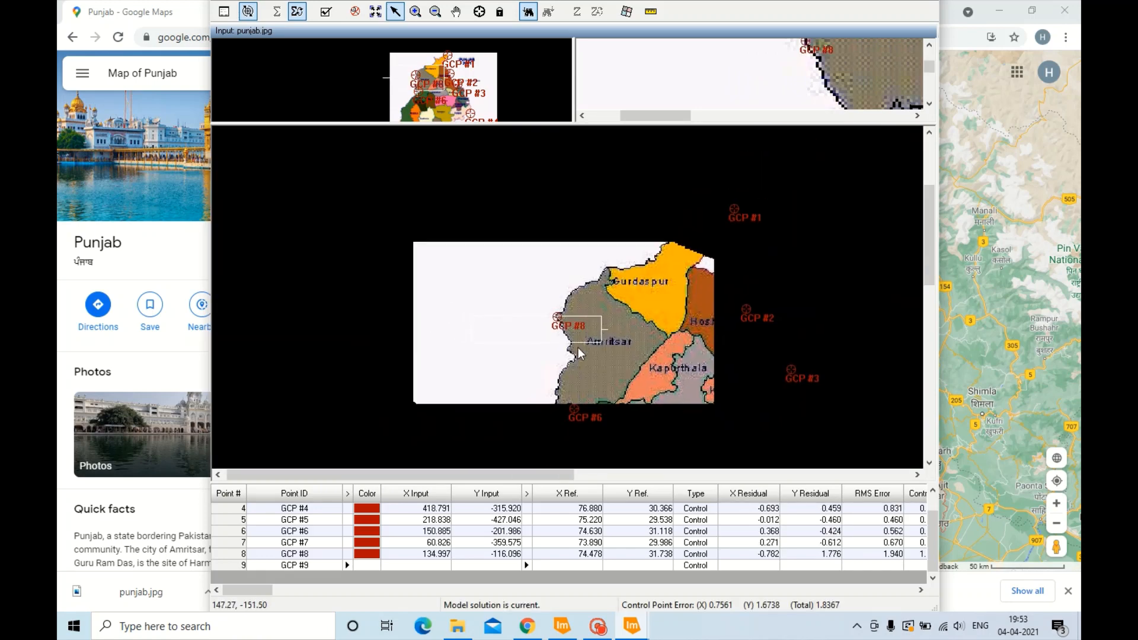
scroll(580, 354, "down", 1)
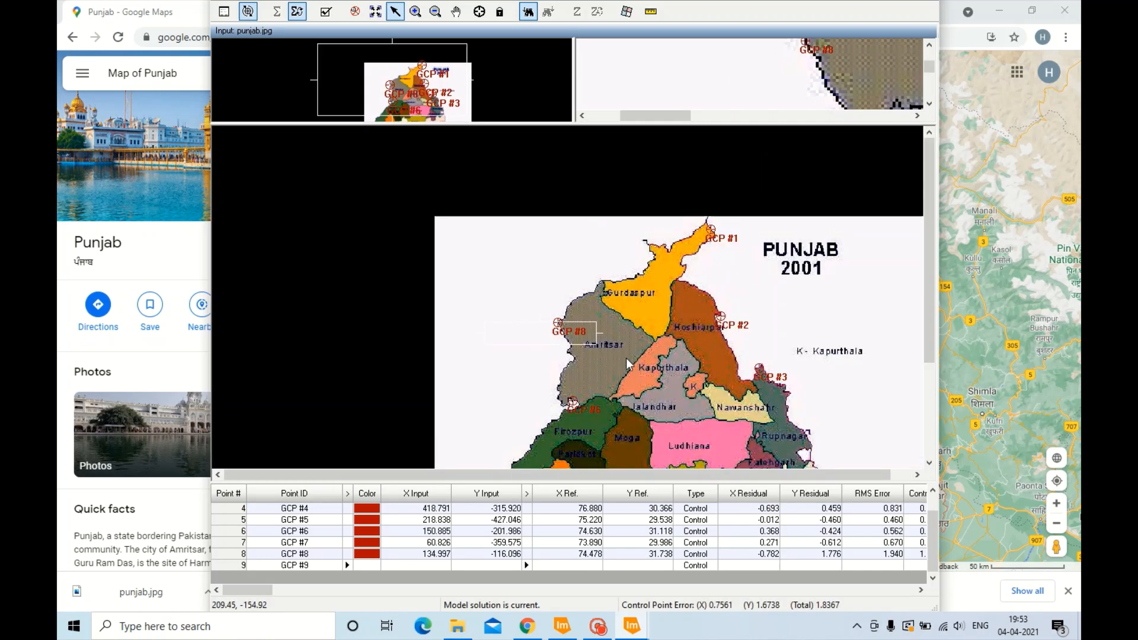
- Start resampling the image and browse for the output location in the testing folder on drive D
left_click(625, 12)
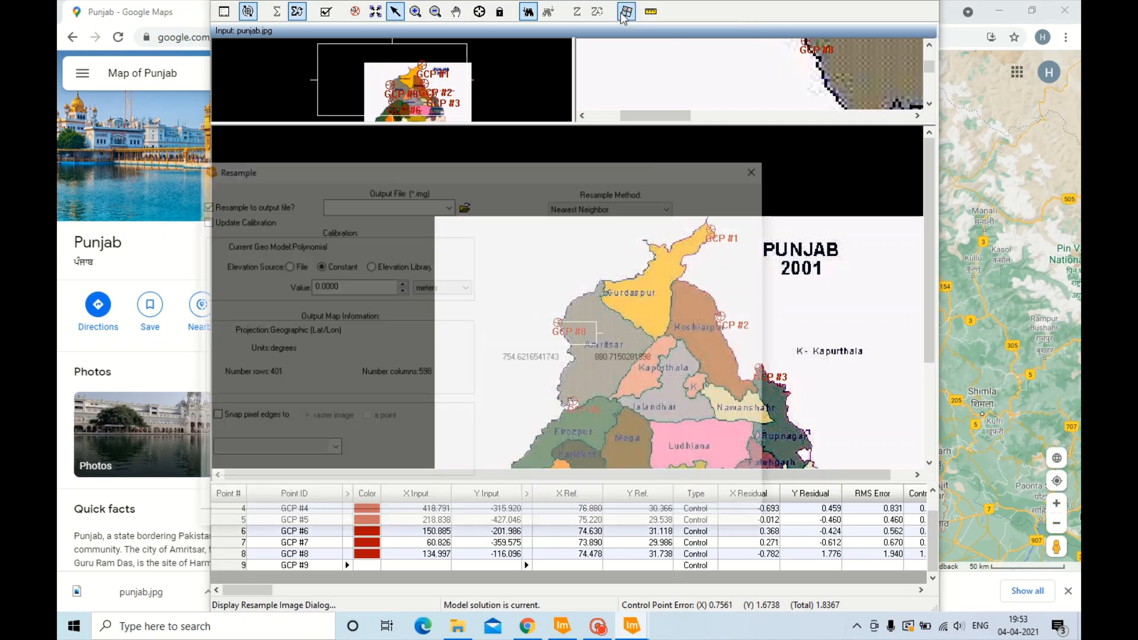
left_click(465, 205)
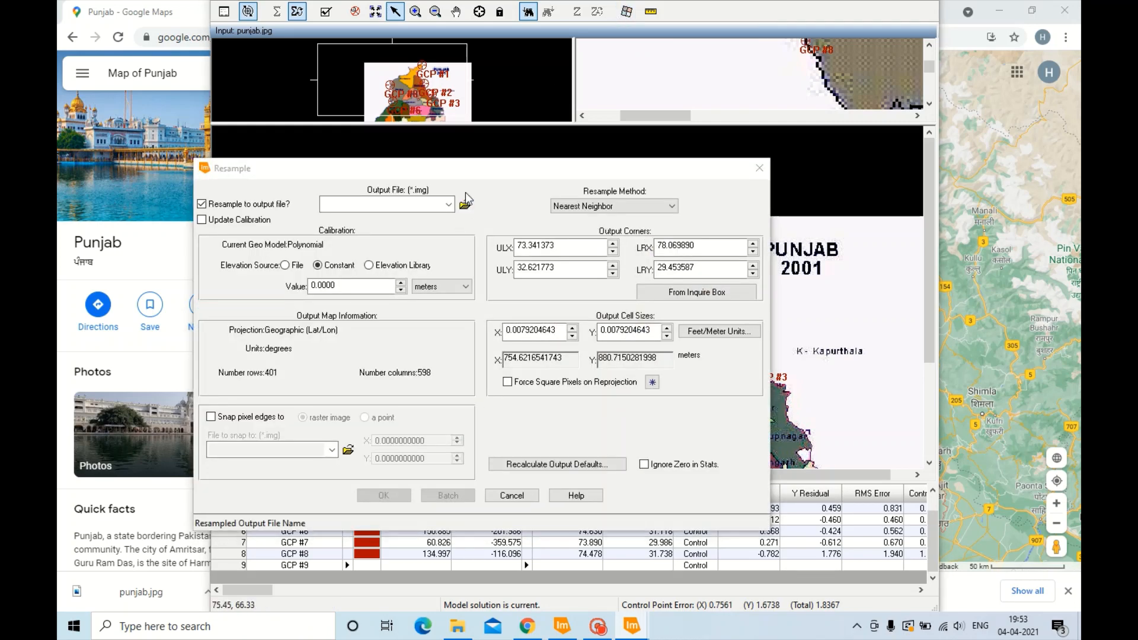
left_click(521, 262)
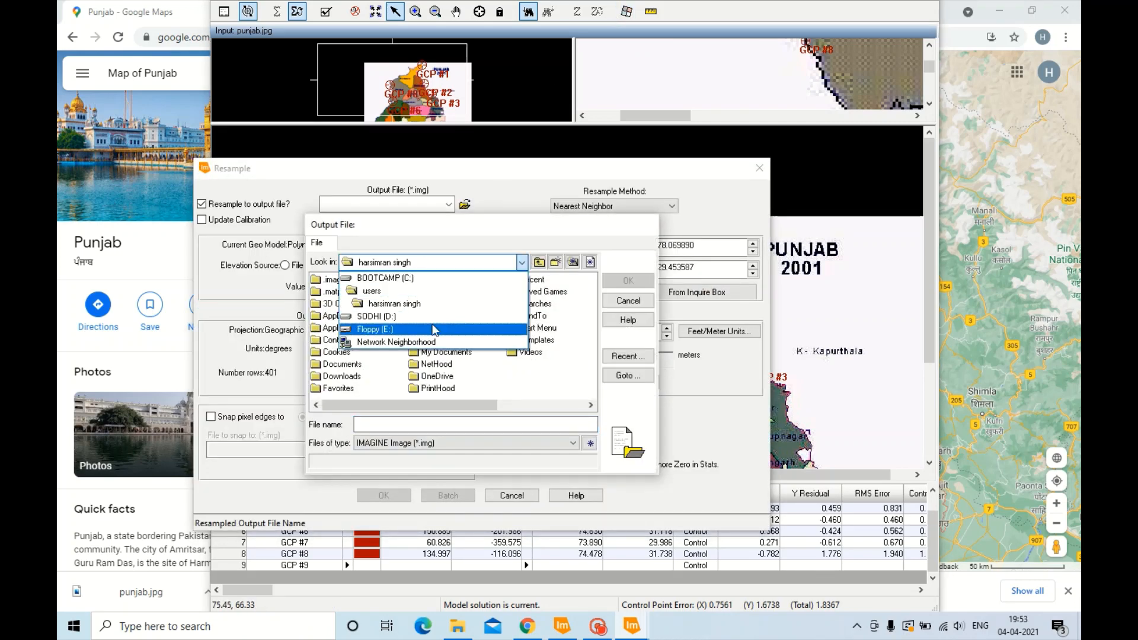
left_click(441, 316)
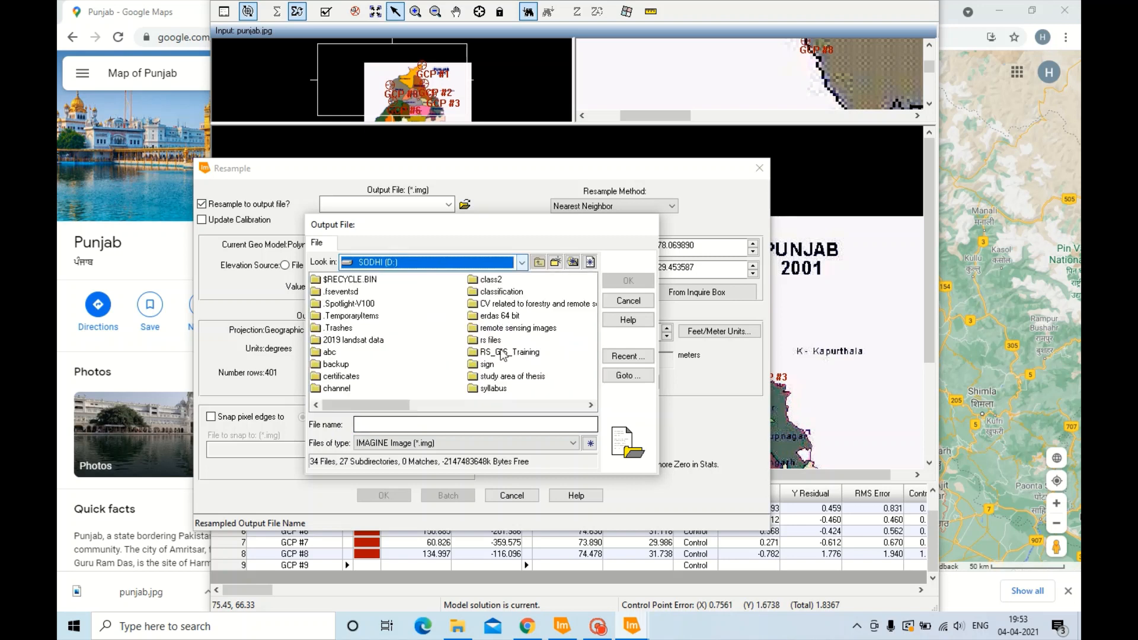
scroll(504, 344, "right", 5)
double_click(337, 292)
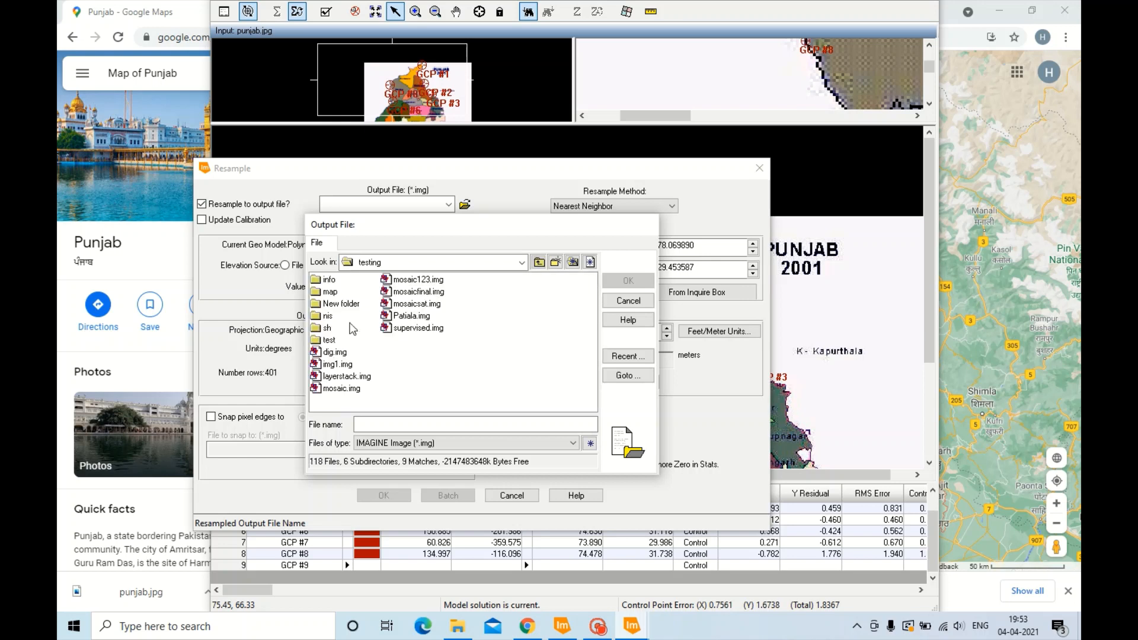
- Name the resampled output file punjabgeo.img and confirm it
left_click(380, 424)
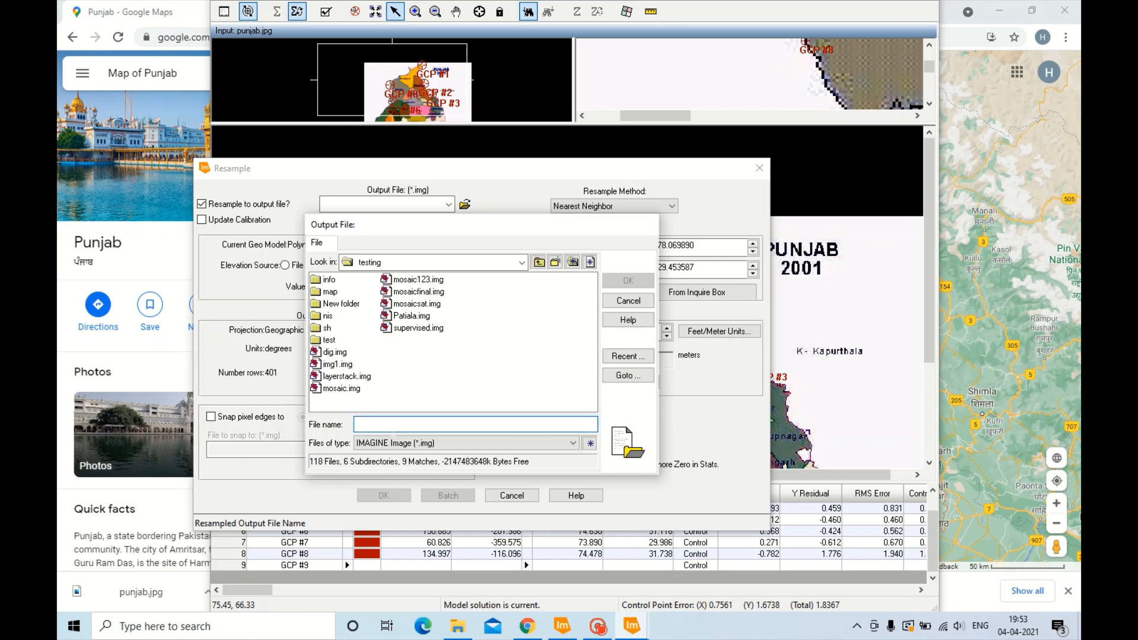
type("Punjabdigit")
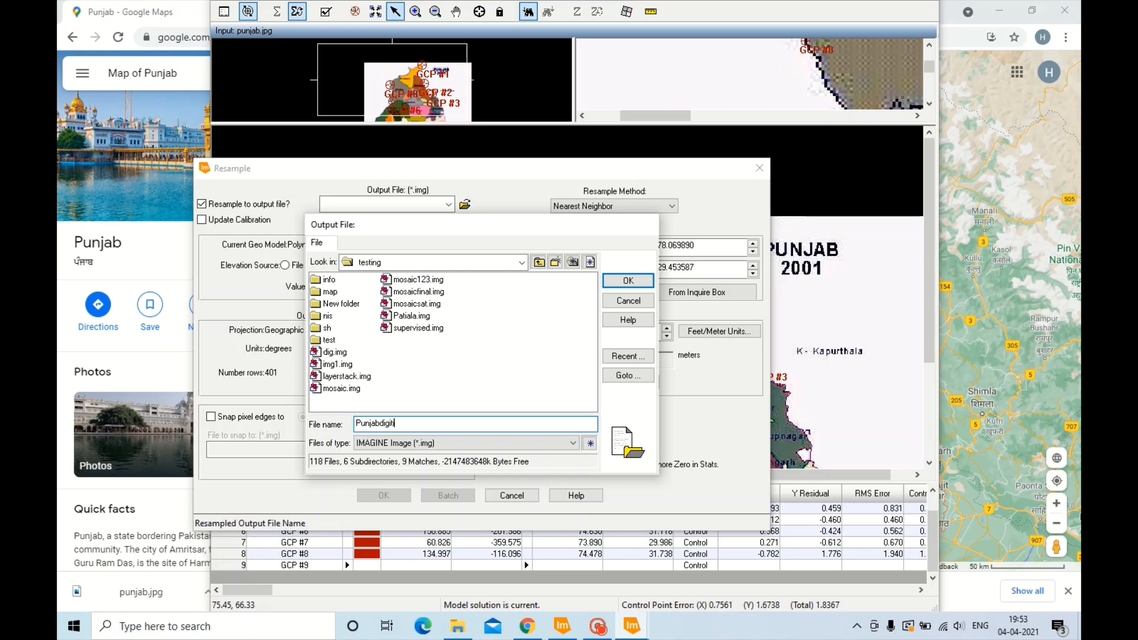
key("BackSpace")
key("BackSpace")
key("BackSpace")
left_click(629, 281)
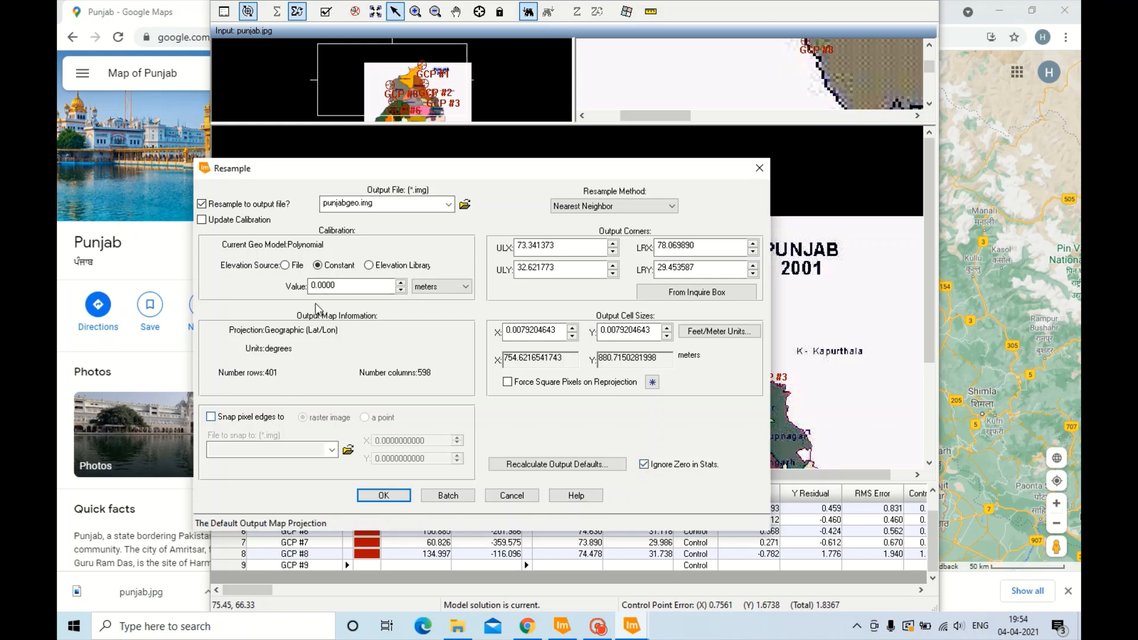
- Run the resampling with nearest neighbor and zeros ignored in statistics, dismiss the antivirus alert, and close the process list
left_click(384, 492)
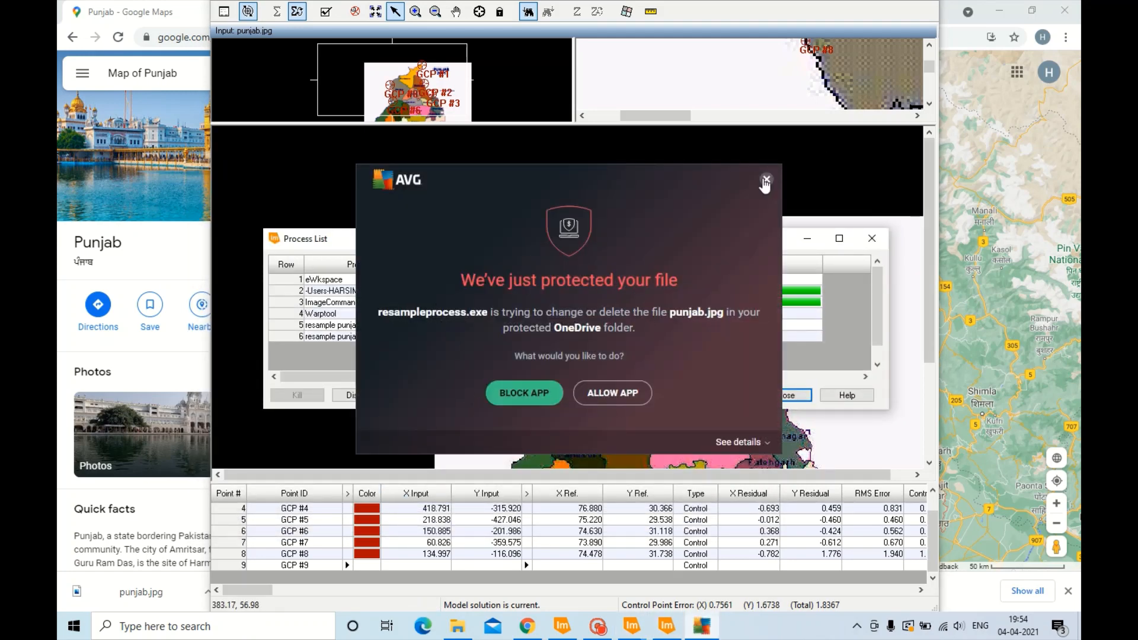
left_click(766, 179)
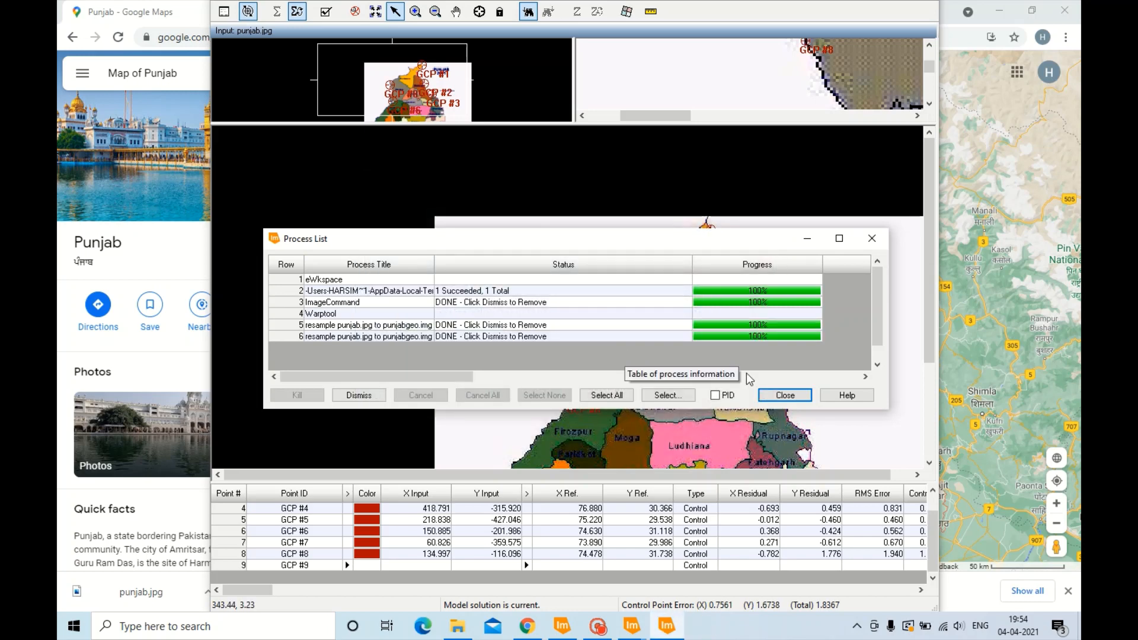
left_click(785, 394)
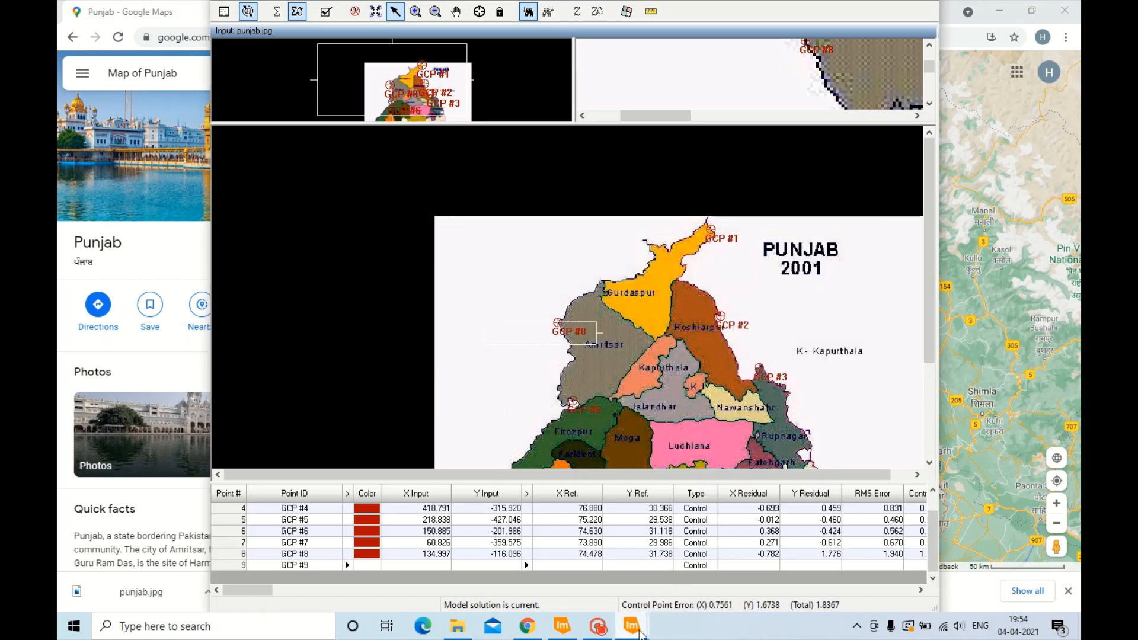
- Close the geometric correction session of punjab.jpg without saving the geometric model or the input points
left_click(621, 531)
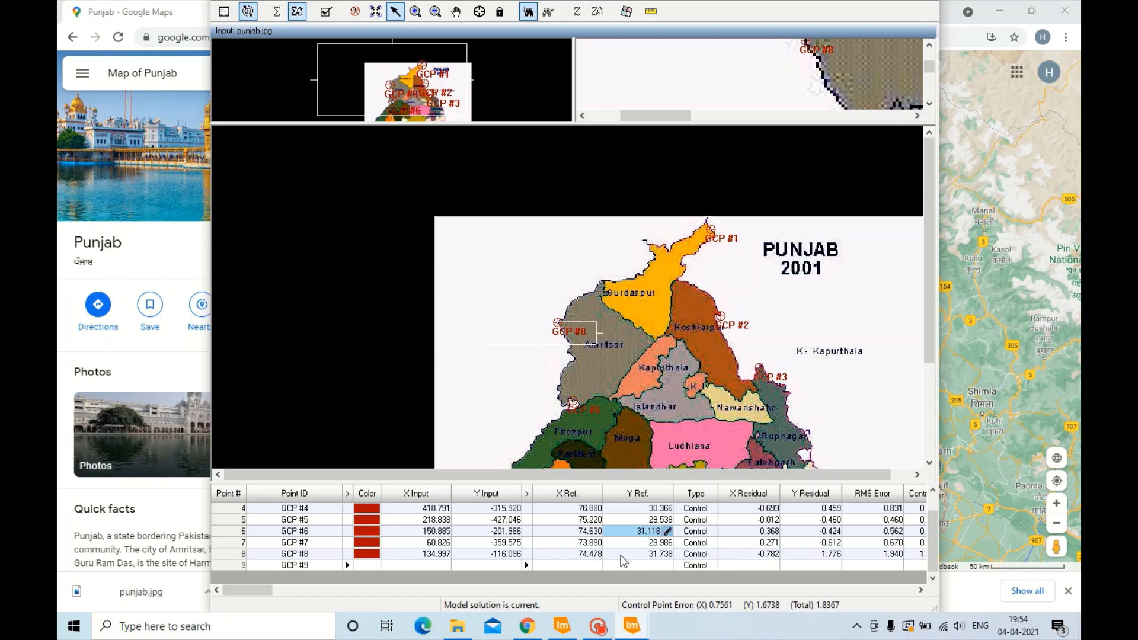
mouse_move(558, 633)
left_click(633, 626)
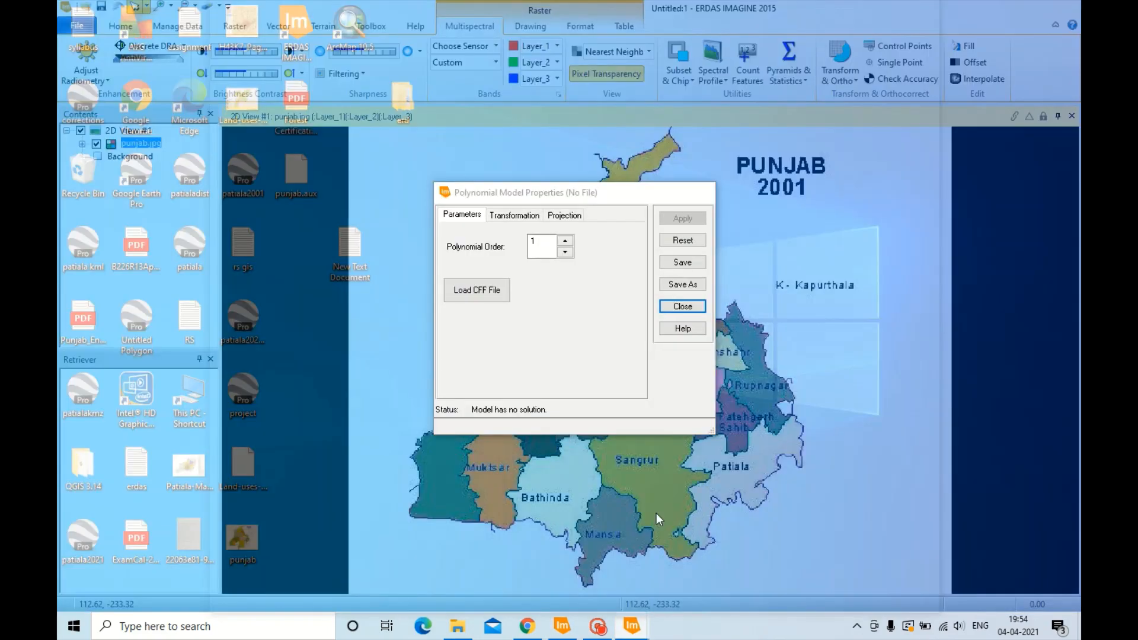
left_click(627, 515)
mouse_move(637, 635)
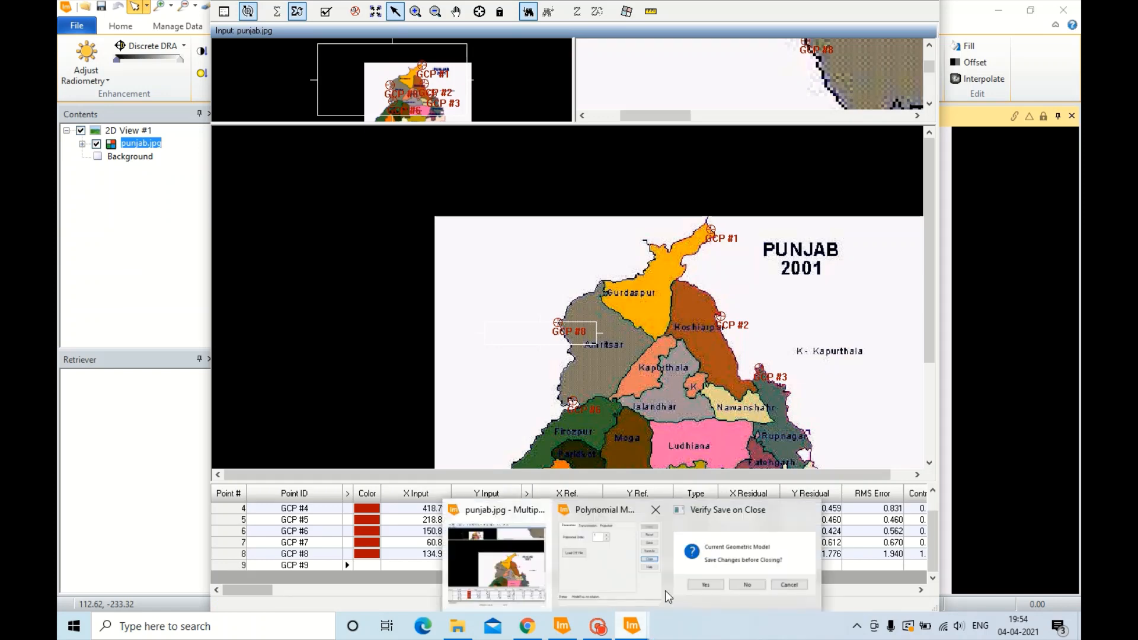
left_click(700, 569)
left_click(578, 367)
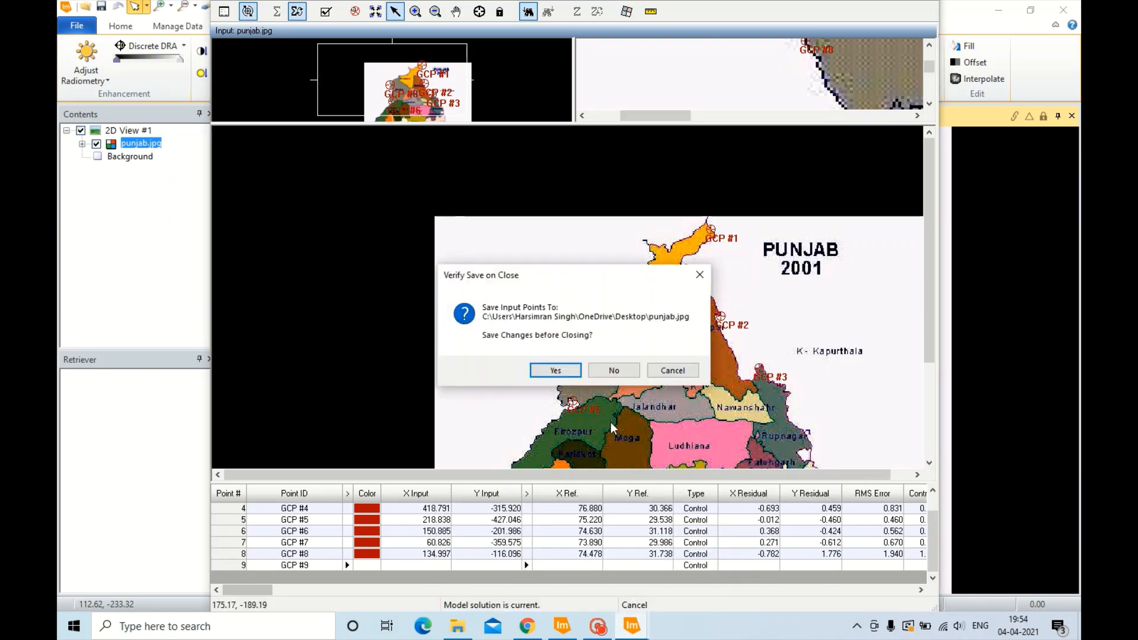
left_click(614, 370)
left_click(593, 367)
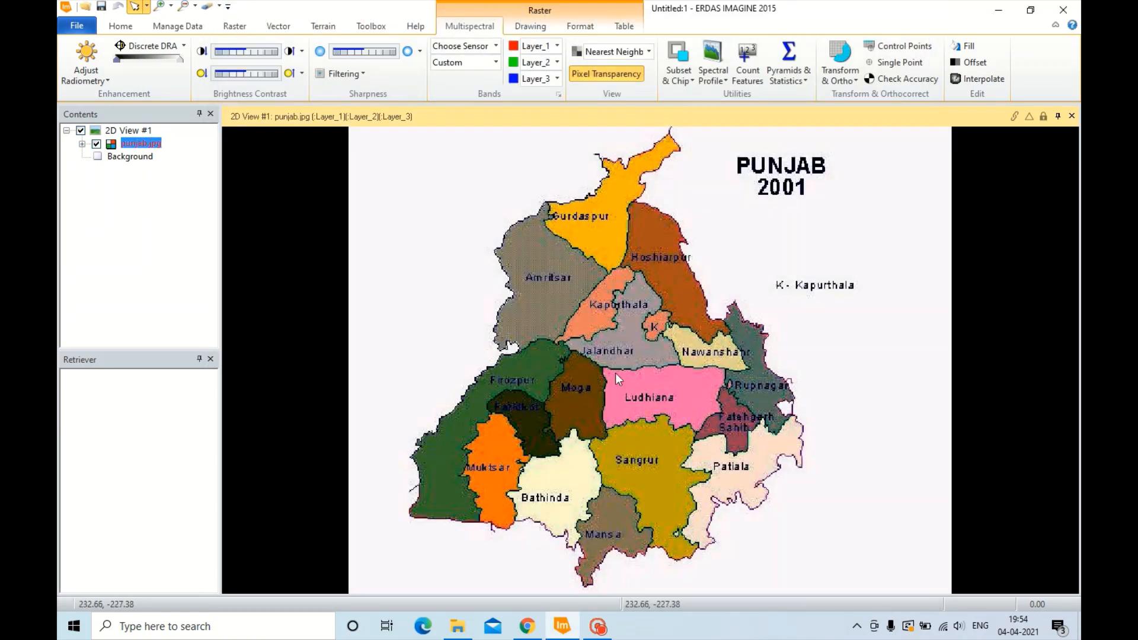
- Remove the punjab.jpg layer from the 2D view
right_click(127, 143)
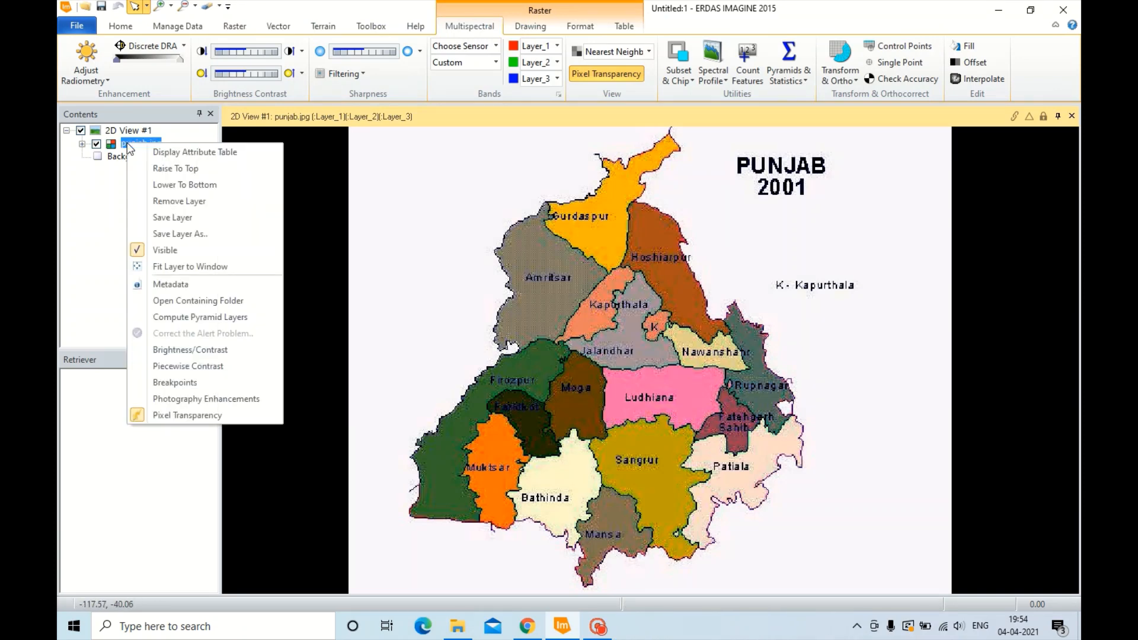
left_click(180, 201)
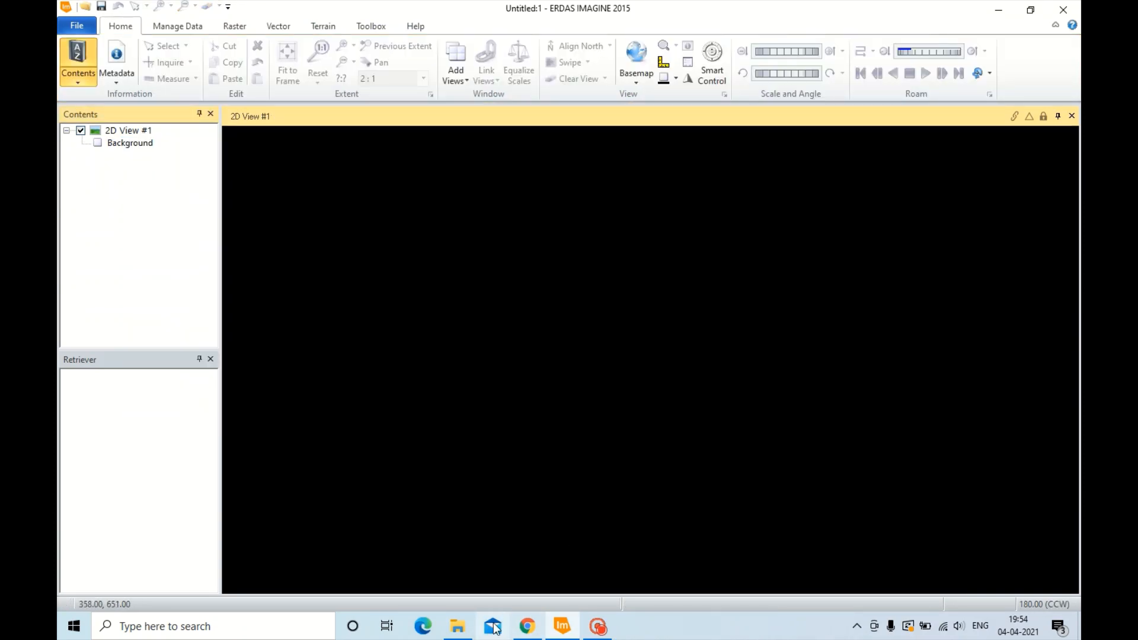
- Switch to File Explorer and locate the punjabgeo IMG file in the testing folder on drive D
mouse_move(464, 629)
left_click(435, 542)
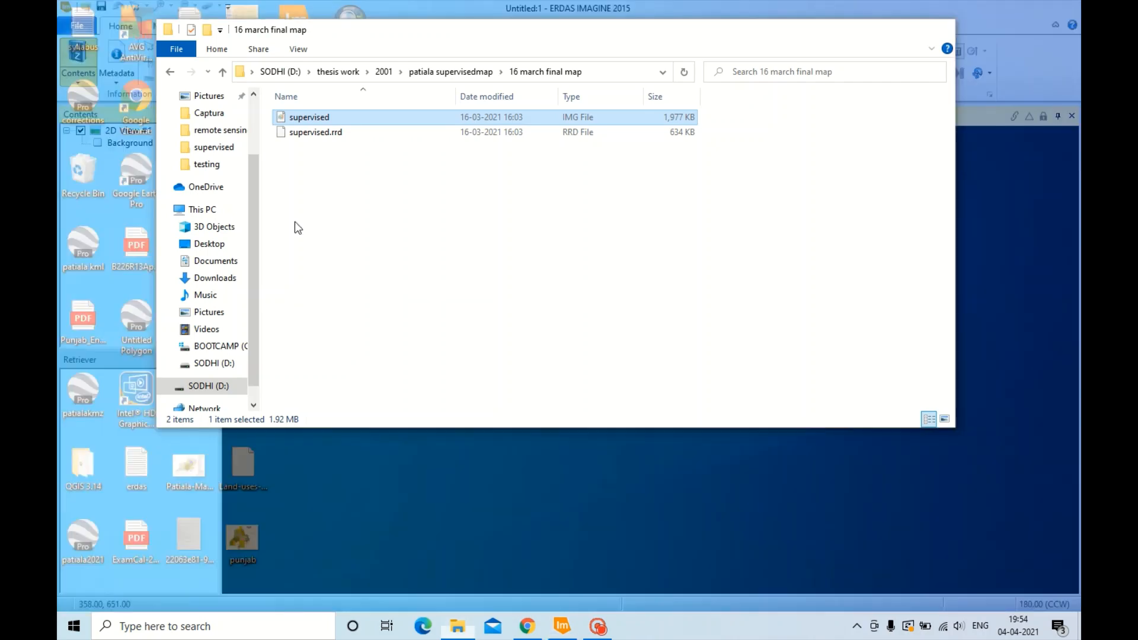
left_click(214, 362)
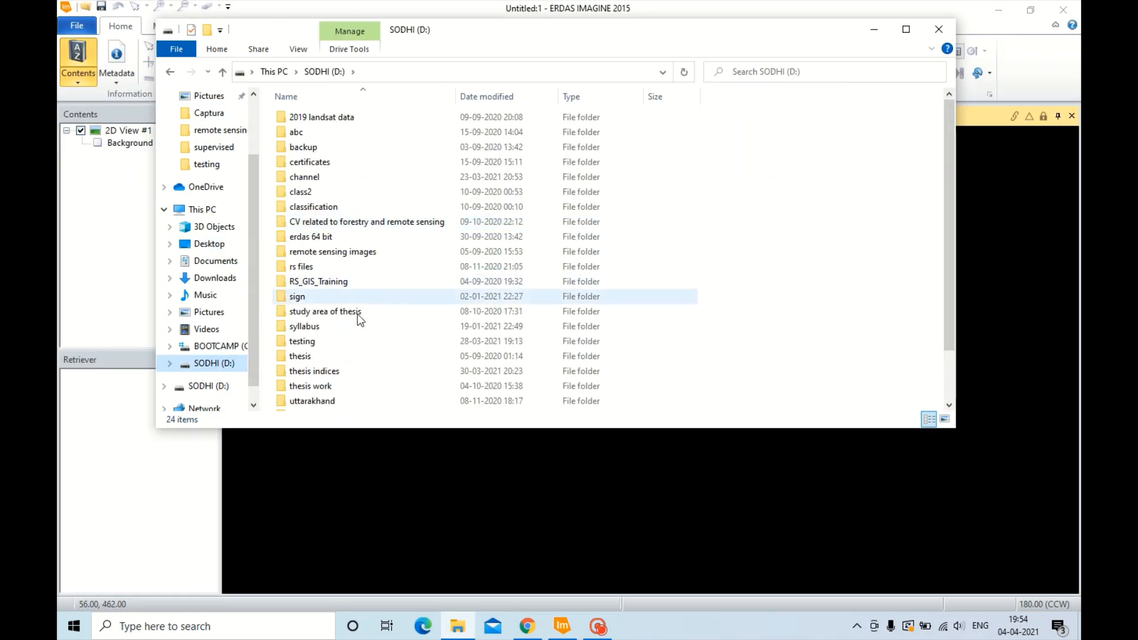
scroll(362, 332, "down", 2)
double_click(351, 283)
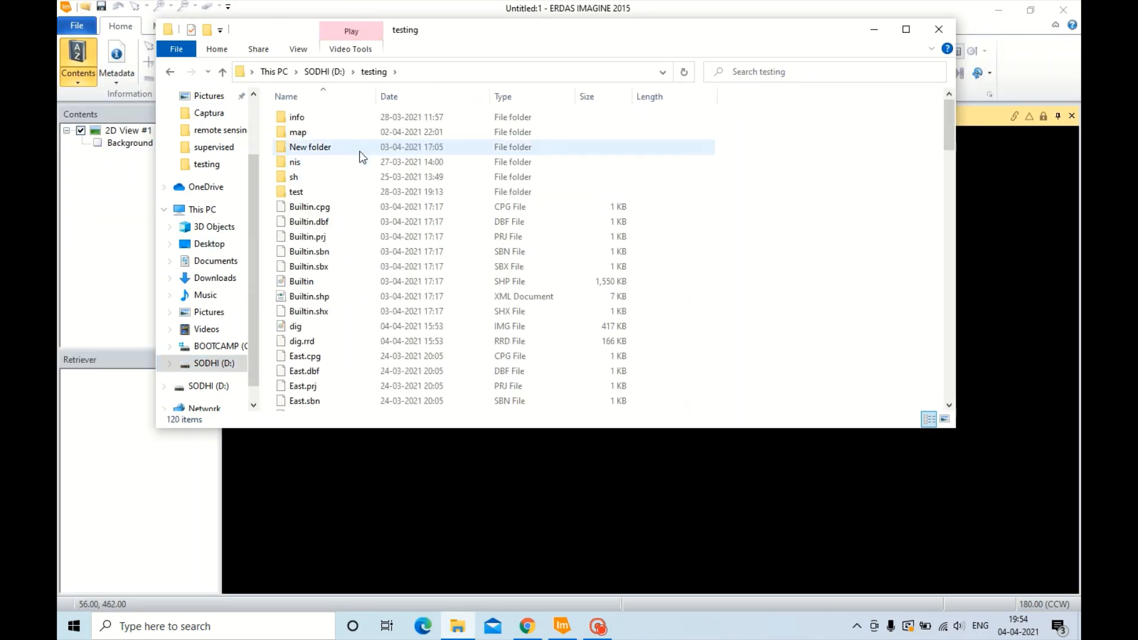
scroll(354, 307, "down", 3)
scroll(351, 303, "down", 15)
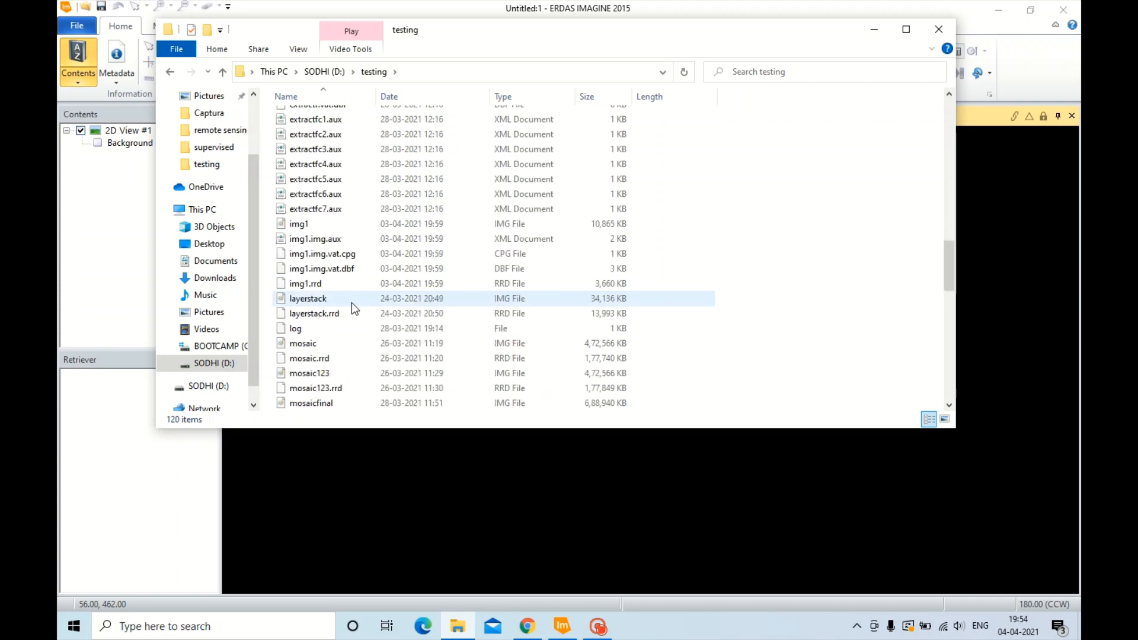
scroll(369, 323, "down", 8)
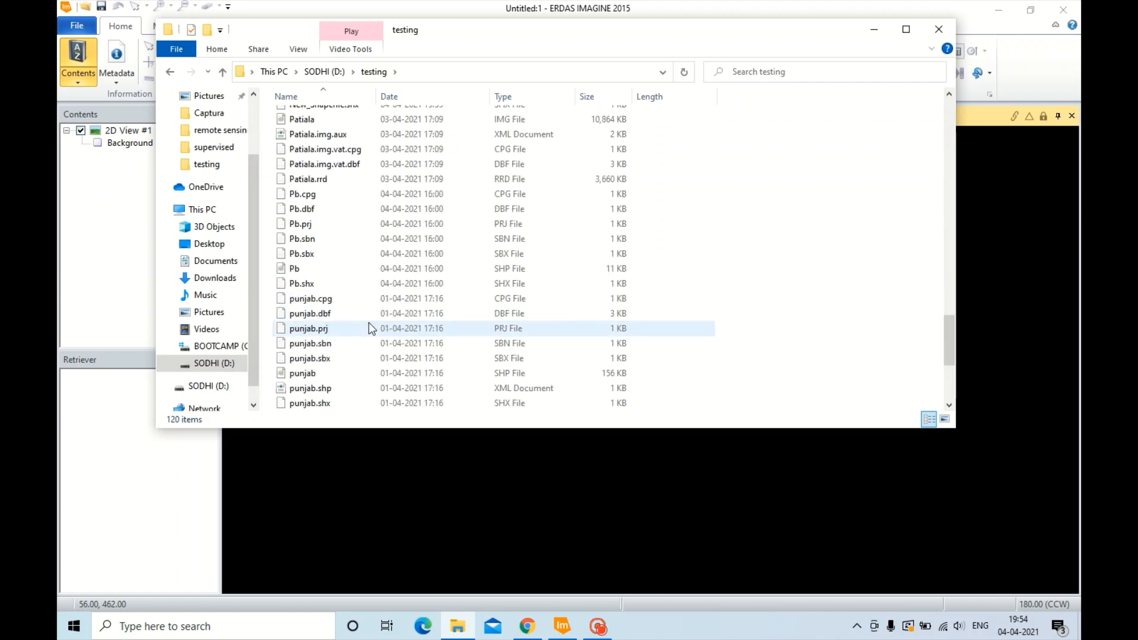
key("p")
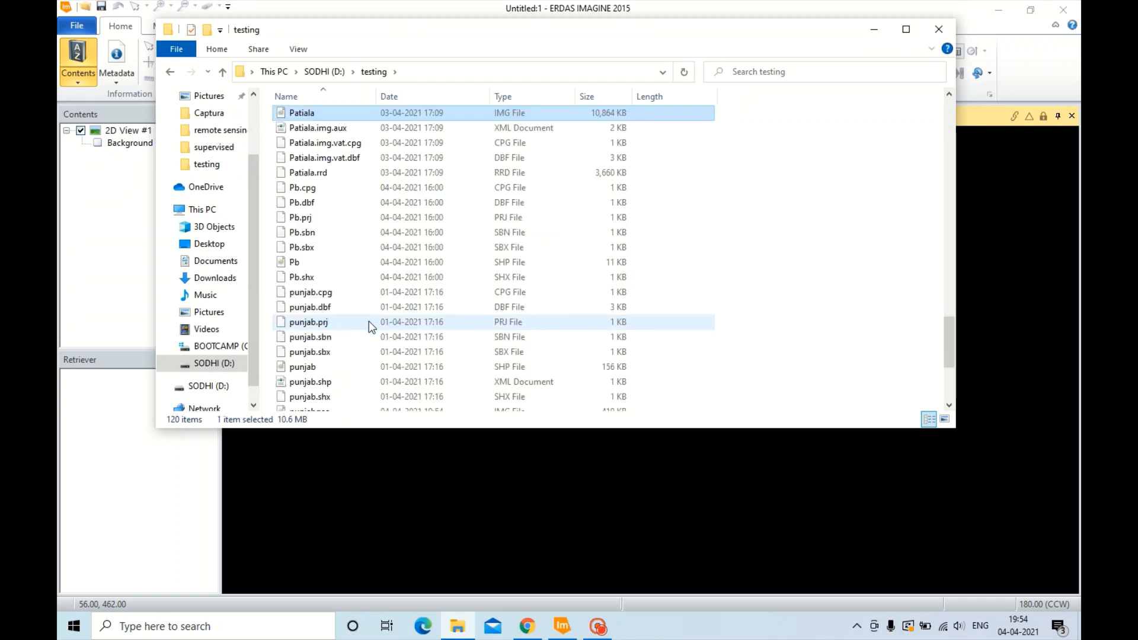
key("u")
scroll(369, 320, "down", 2)
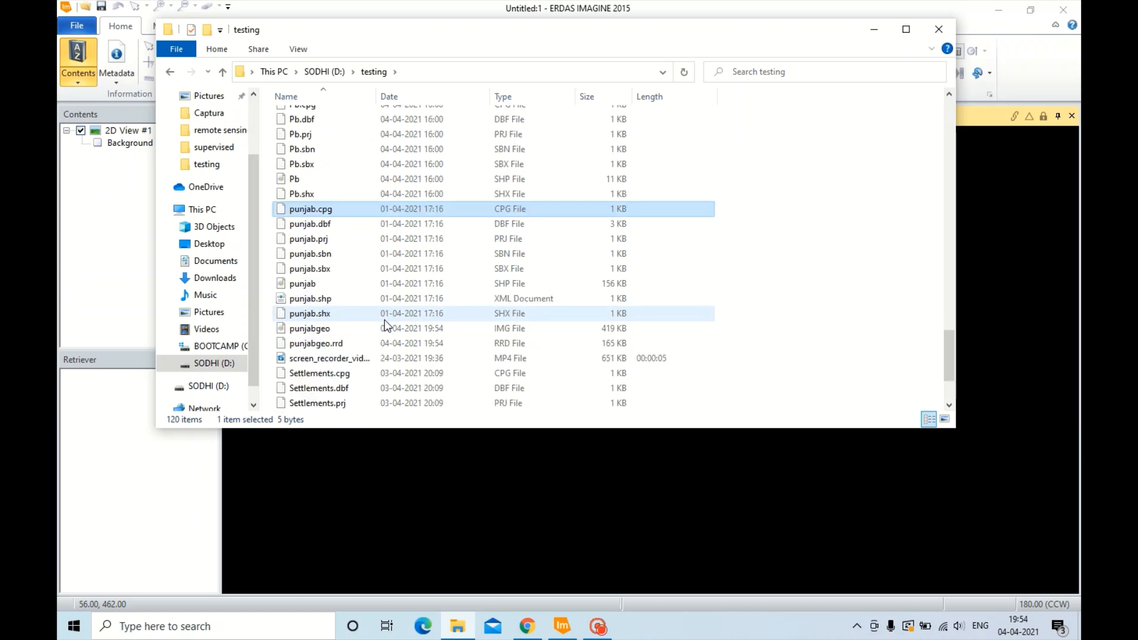
- Try loading punjabgeo.img into the 2D view from the file window, and close that top layer
double_click(291, 329)
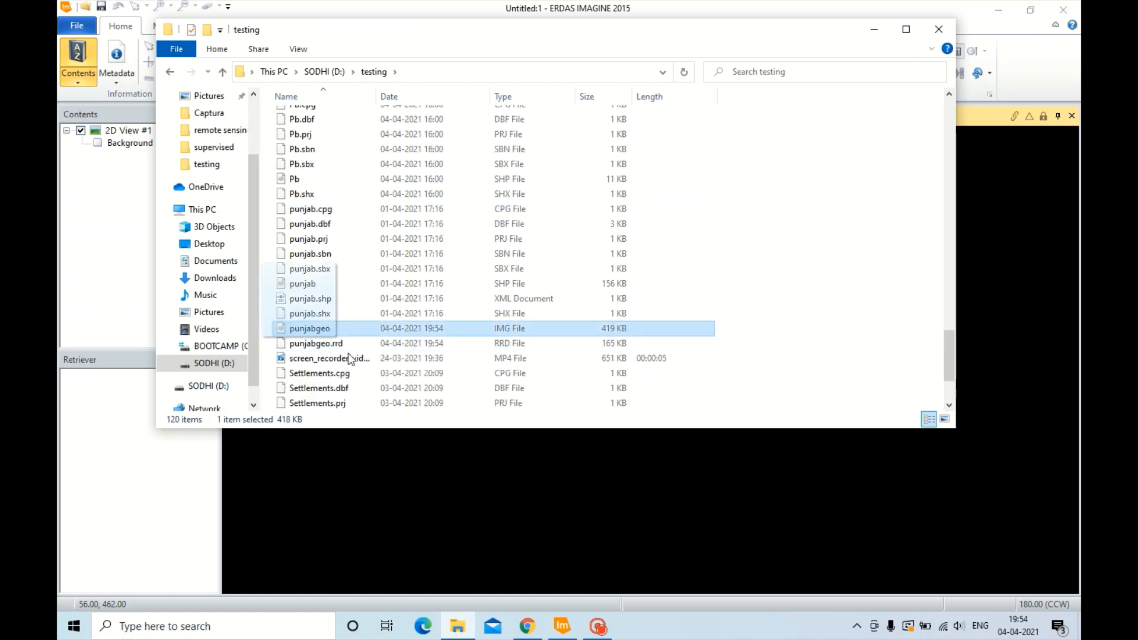
left_click(873, 29)
right_click(579, 237)
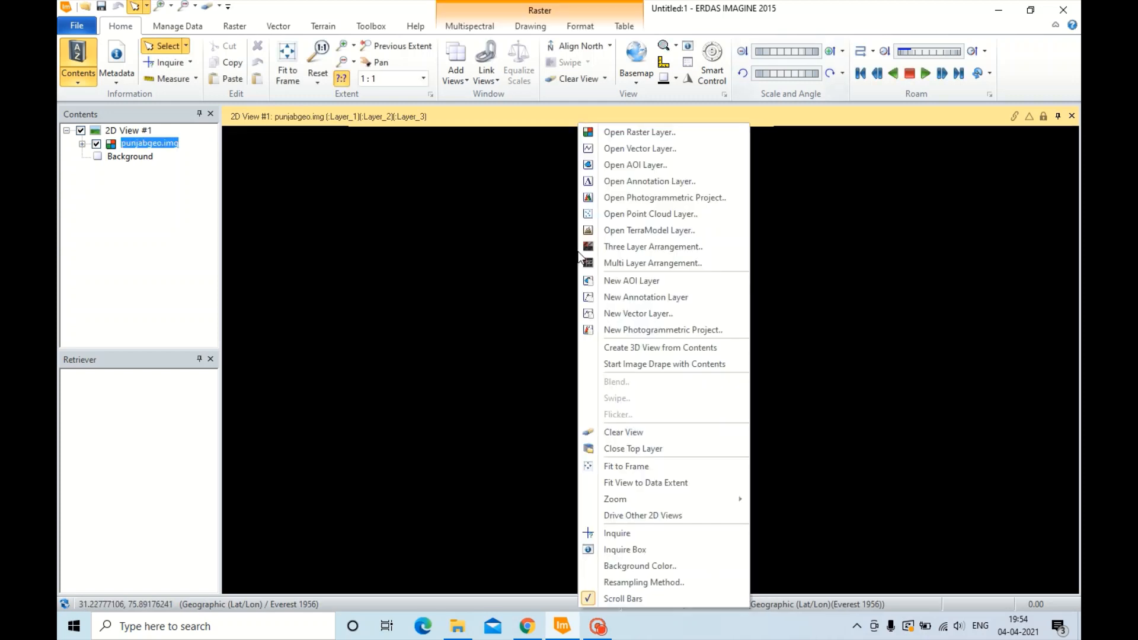
left_click(639, 450)
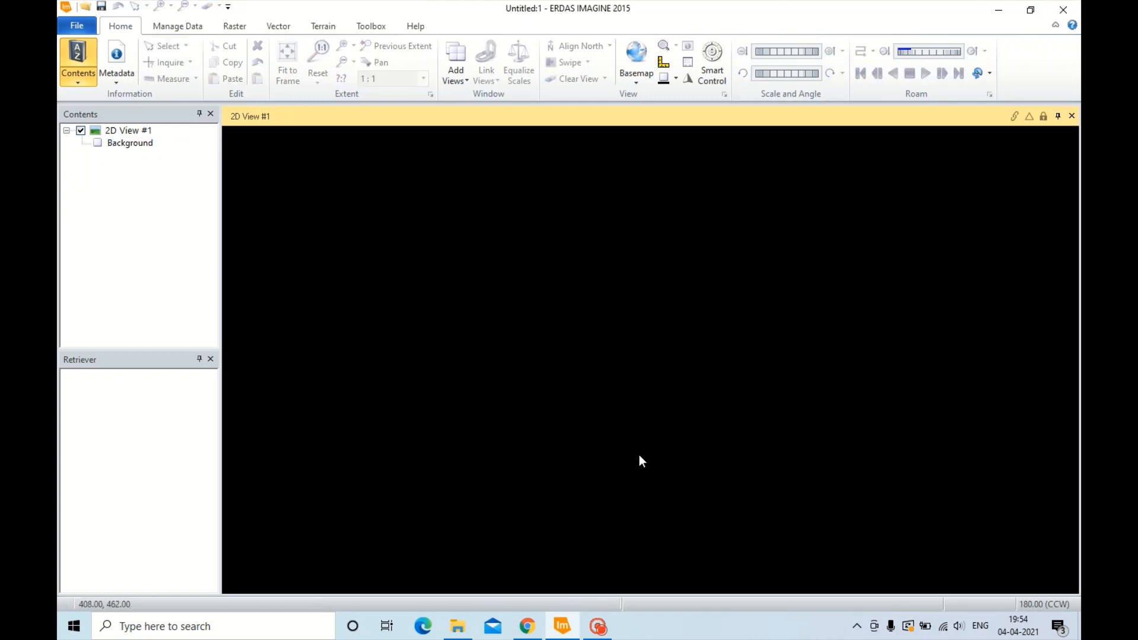
right_click(518, 383)
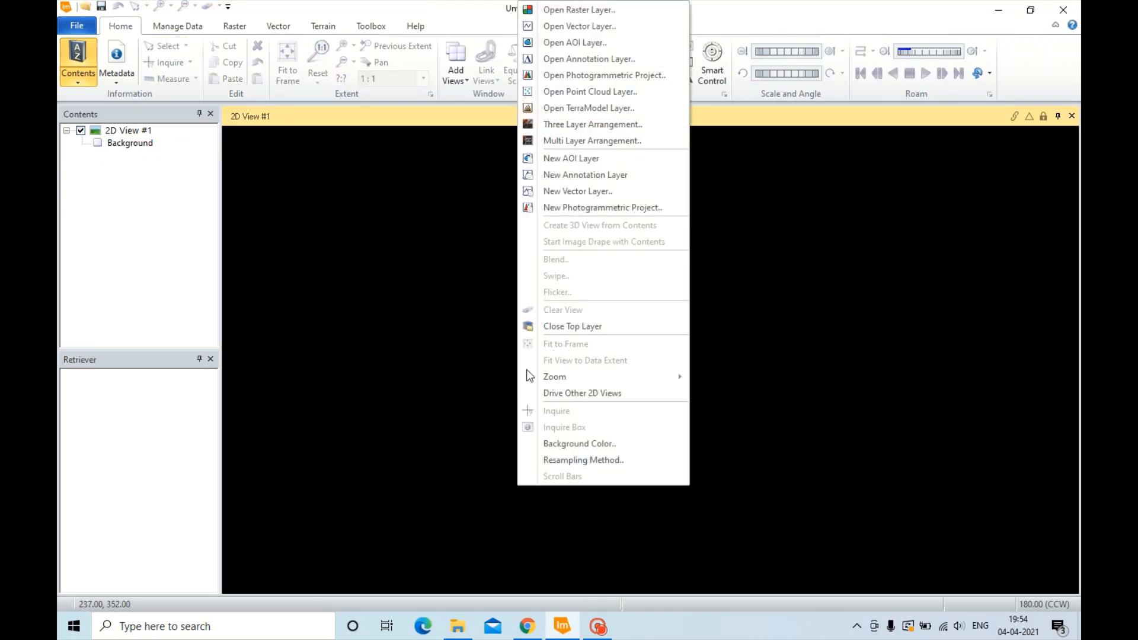
left_click(480, 379)
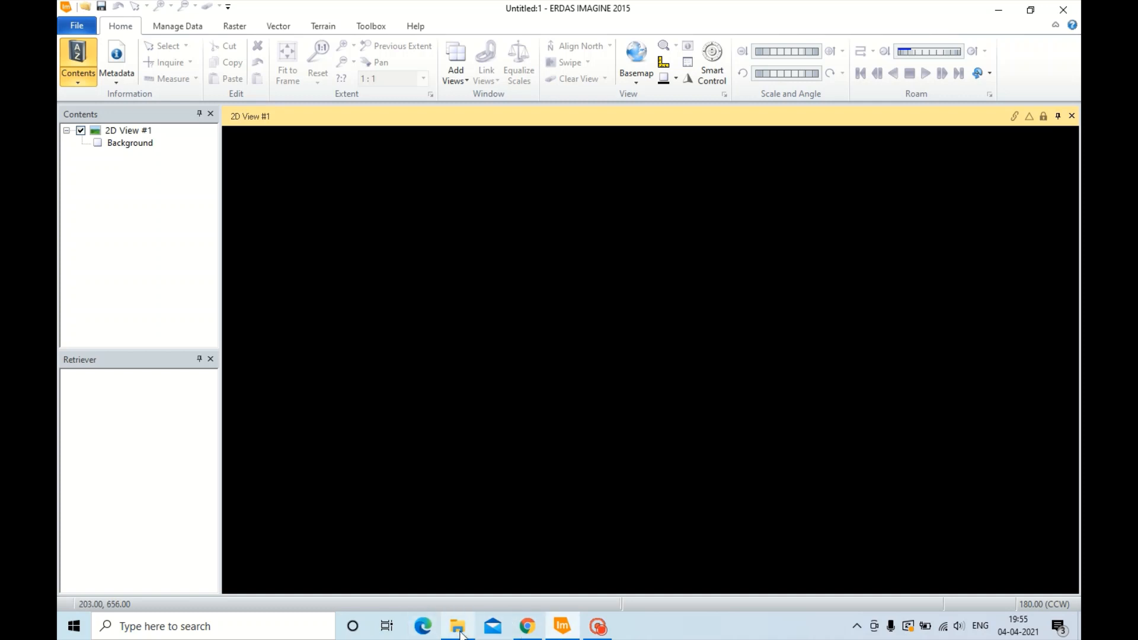
- Load punjabgeo.img from the testing folder into the empty 2D view and fit it to the frame
mouse_move(457, 626)
left_click(433, 531)
left_click_drag(273, 328, 480, 474)
right_click(652, 124)
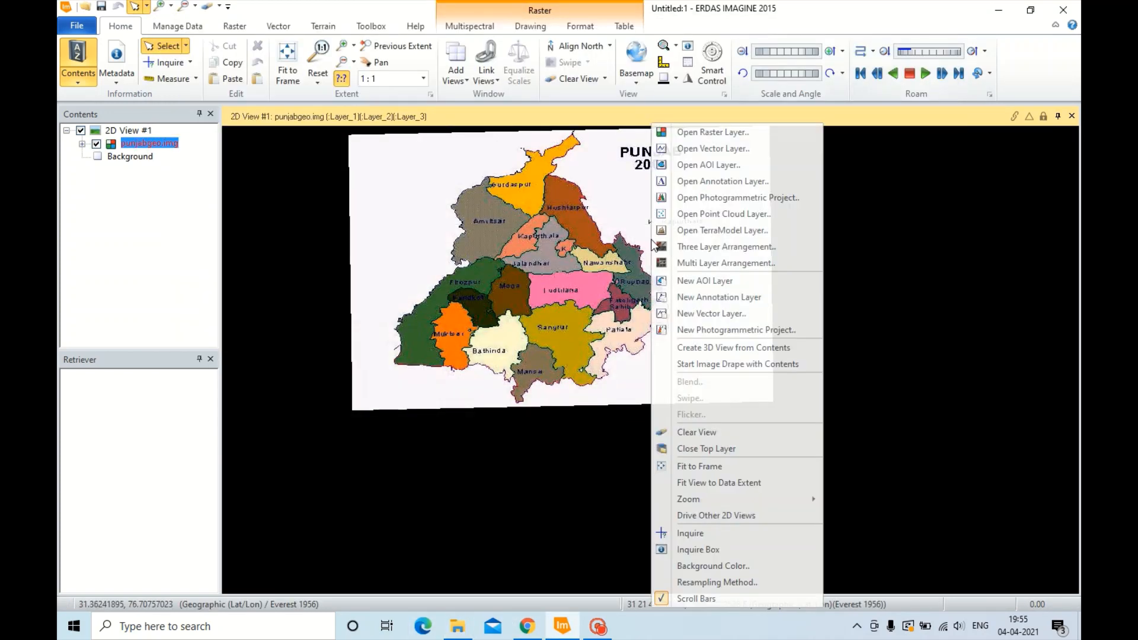
left_click(701, 469)
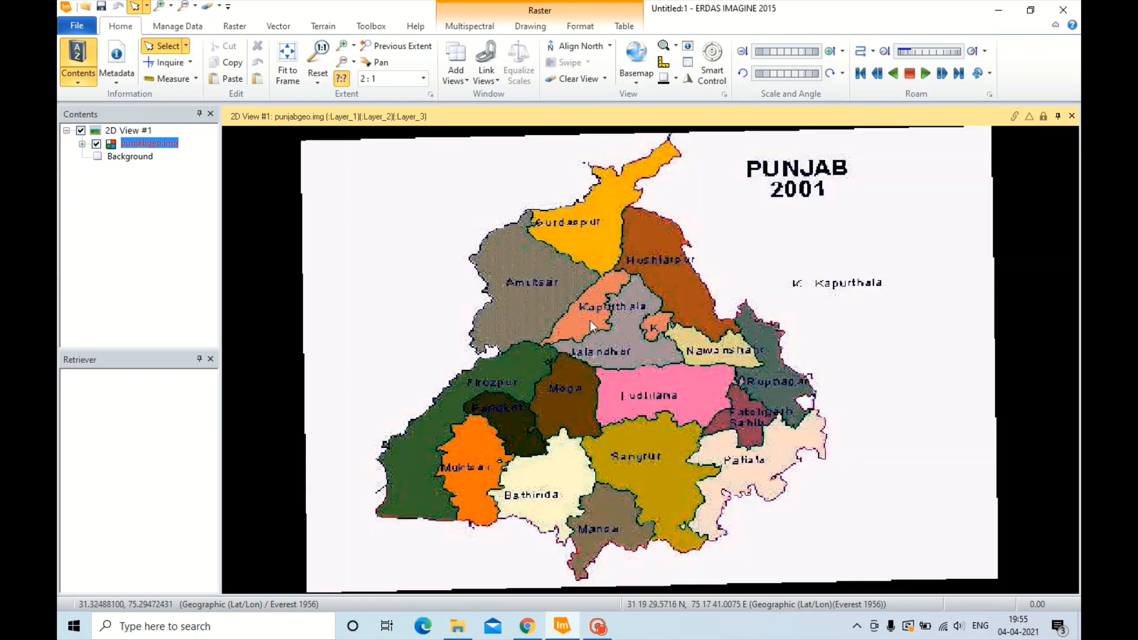